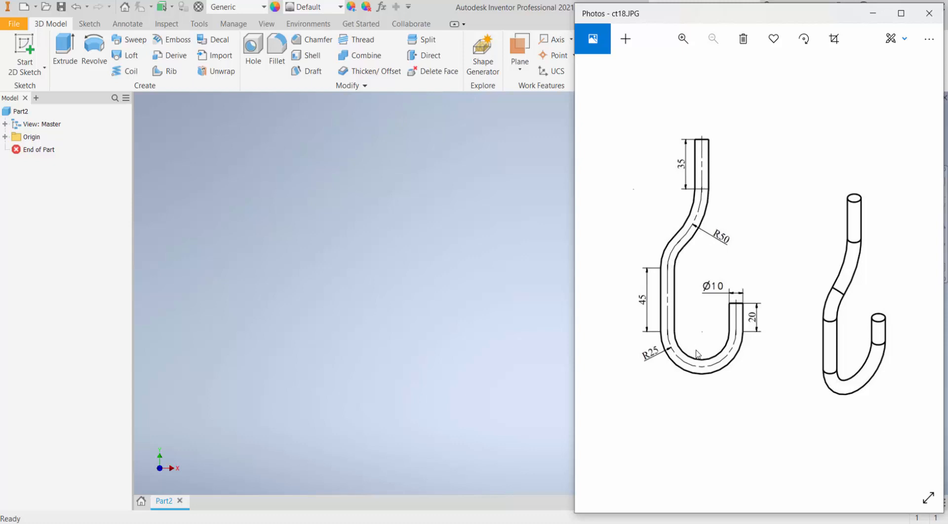
Step: Start a sketch on the XY plane and draw an open hook outline from the origin: vertical, slanted, vertical, horizontal and upright lines
{"action": "left_click", "coordinate": [30, 49]}
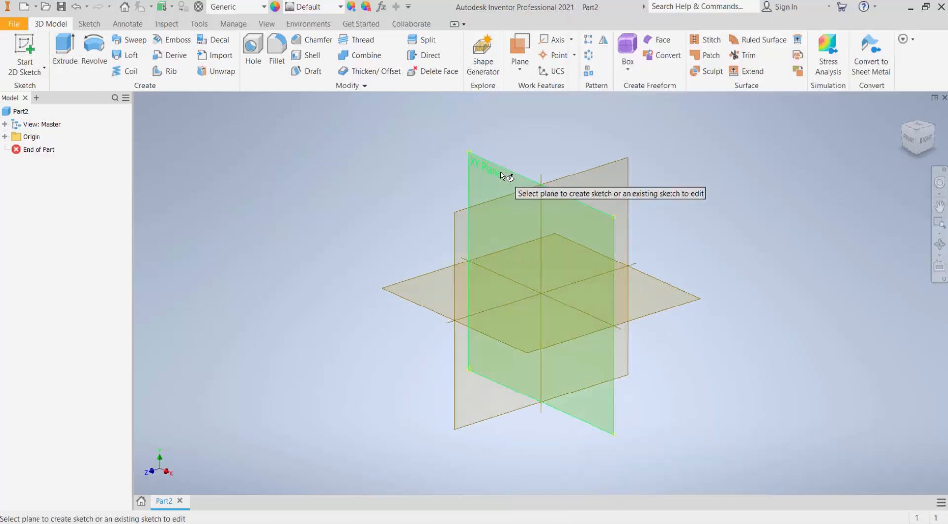
{"action": "left_click", "coordinate": [500, 171]}
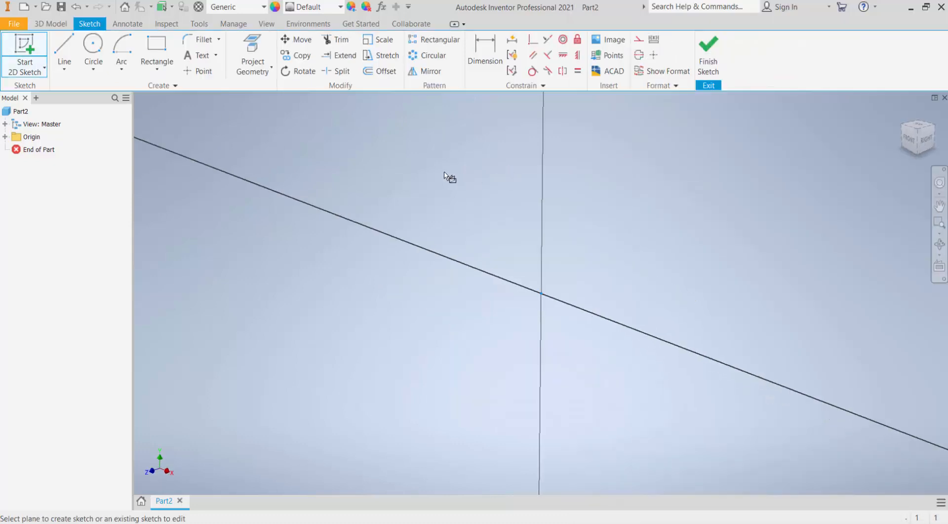
{"action": "left_click", "coordinate": [64, 51]}
{"action": "left_click", "coordinate": [500, 238]}
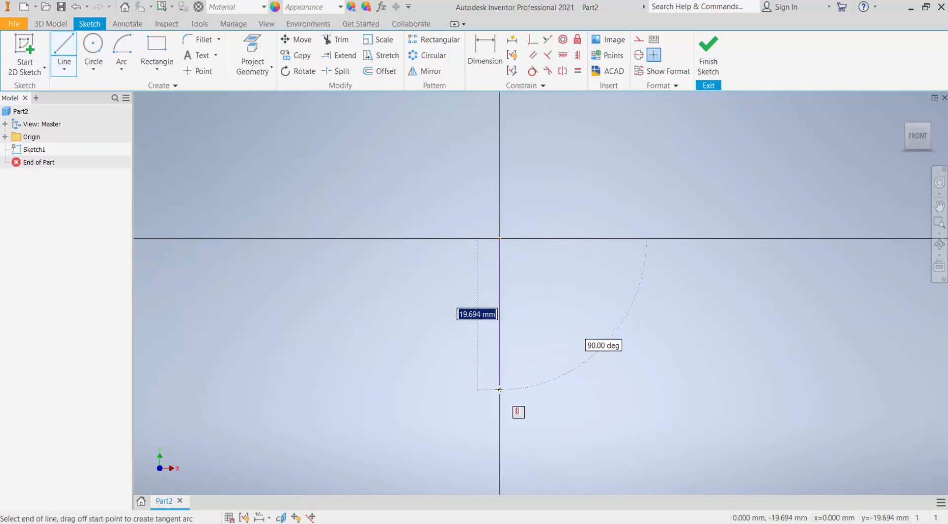
{"action": "left_click", "coordinate": [499, 373]}
{"action": "scroll", "coordinate": [502, 341], "scroll_direction": "up", "scroll_amount": 3}
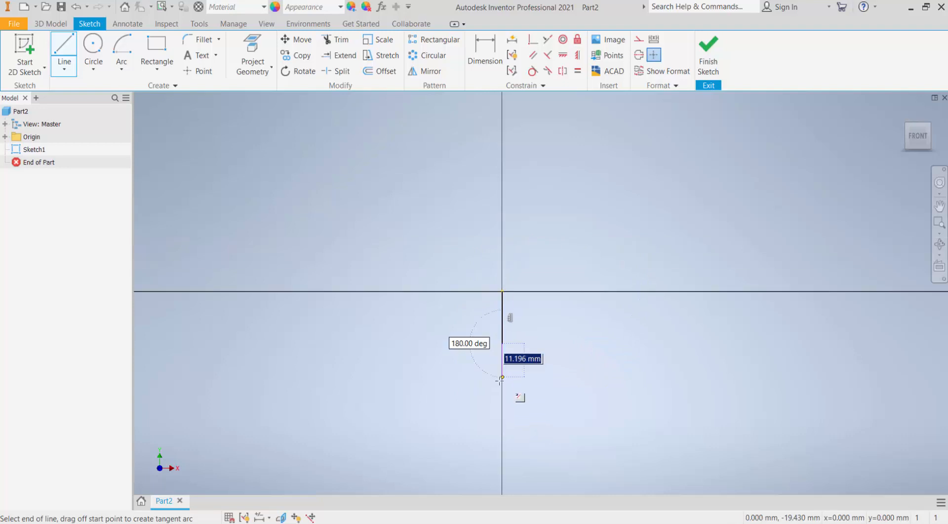
{"action": "scroll", "coordinate": [499, 379], "scroll_direction": "up", "scroll_amount": 5}
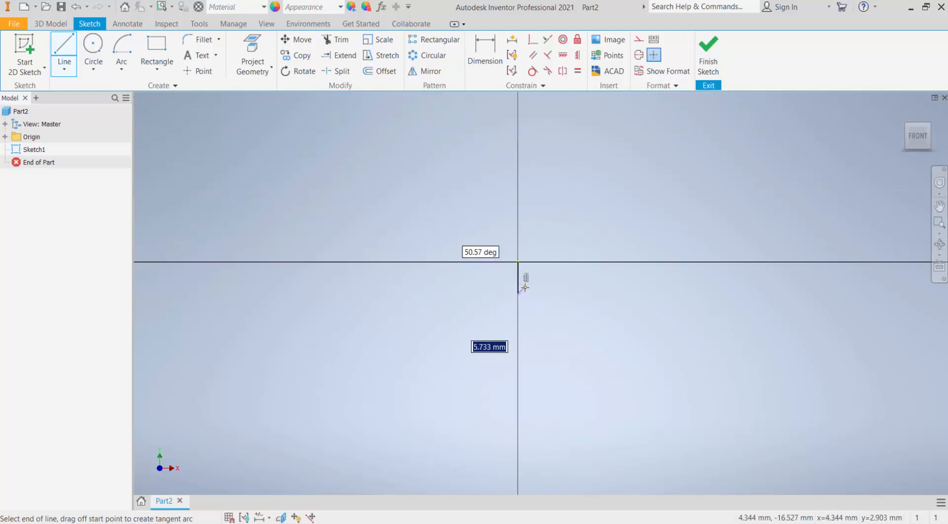
{"action": "left_click", "coordinate": [481, 342]}
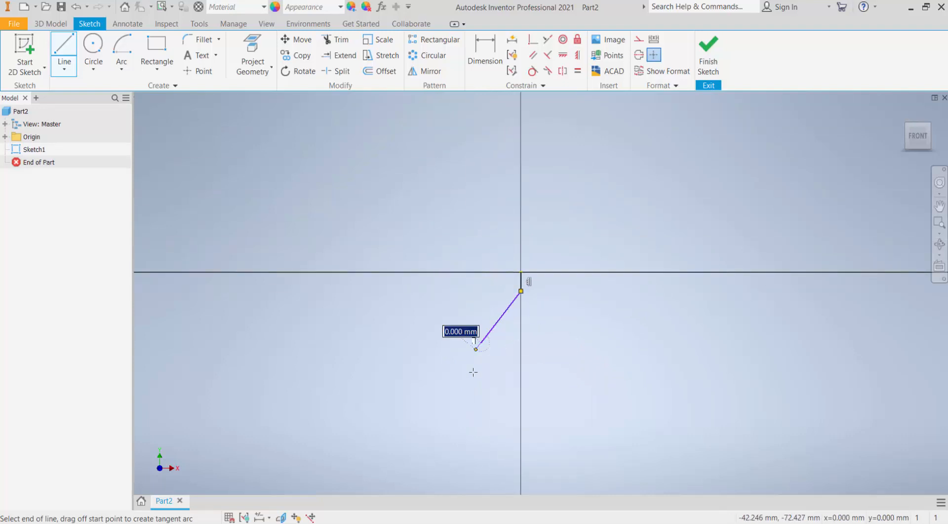
{"action": "left_click", "coordinate": [481, 434]}
{"action": "left_click", "coordinate": [570, 434]}
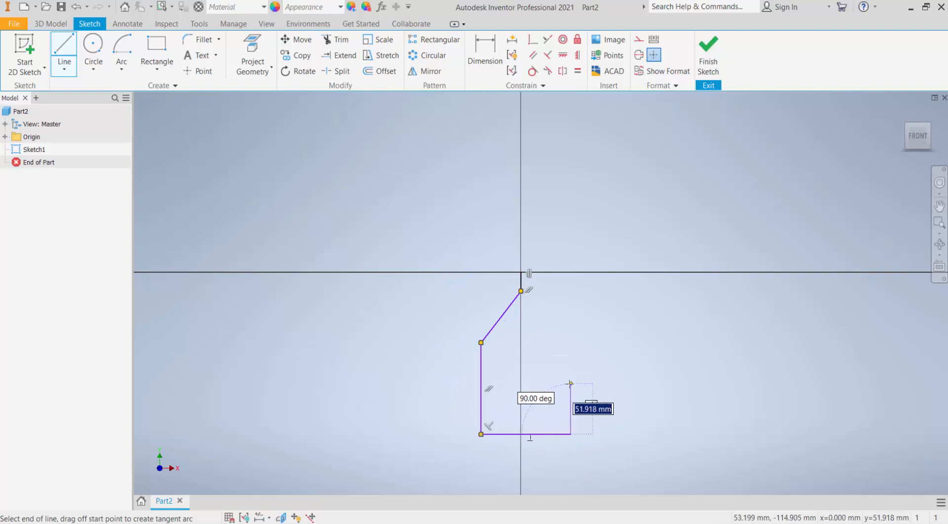
{"action": "left_click", "coordinate": [570, 383]}
{"action": "key", "text": "Escape"}
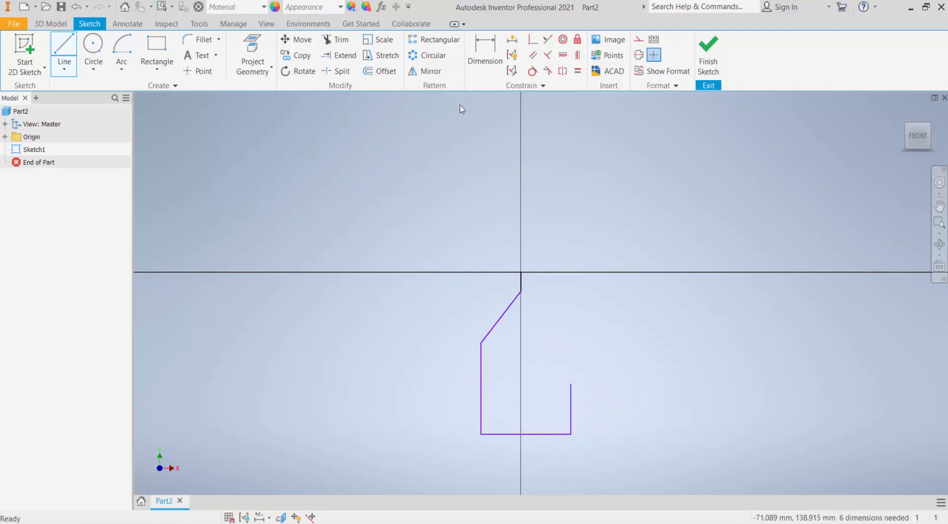
Step: Dimension the short vertical line below the origin to 35 mm
{"action": "left_click", "coordinate": [483, 74]}
{"action": "scroll", "coordinate": [517, 274], "scroll_direction": "up", "scroll_amount": 3}
{"action": "left_click", "coordinate": [509, 241]}
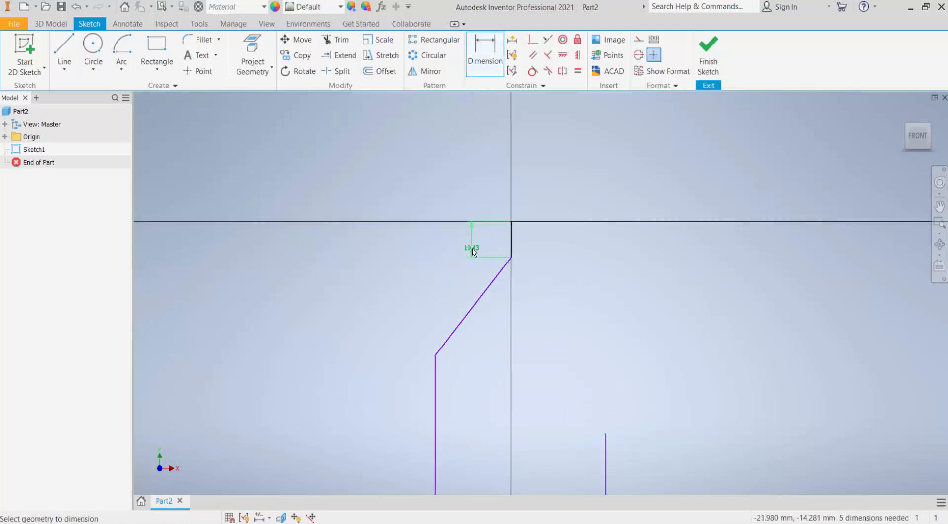
{"action": "left_click", "coordinate": [472, 250]}
{"action": "type", "text": "35"}
{"action": "key", "text": "Return"}
Step: Dimension the horizontal line at the base of the outline to 50 mm
{"action": "scroll", "coordinate": [489, 277], "scroll_direction": "down", "scroll_amount": 4}
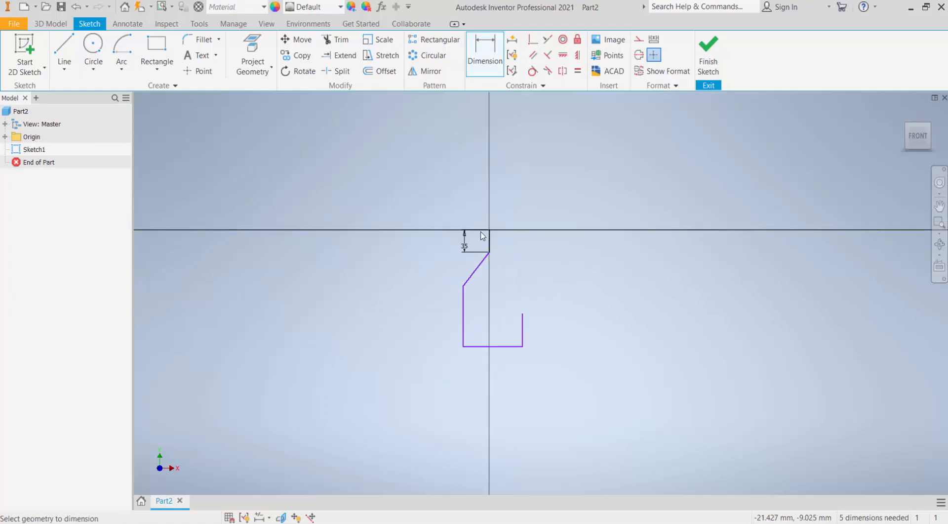
{"action": "scroll", "coordinate": [500, 293], "scroll_direction": "up", "scroll_amount": 3}
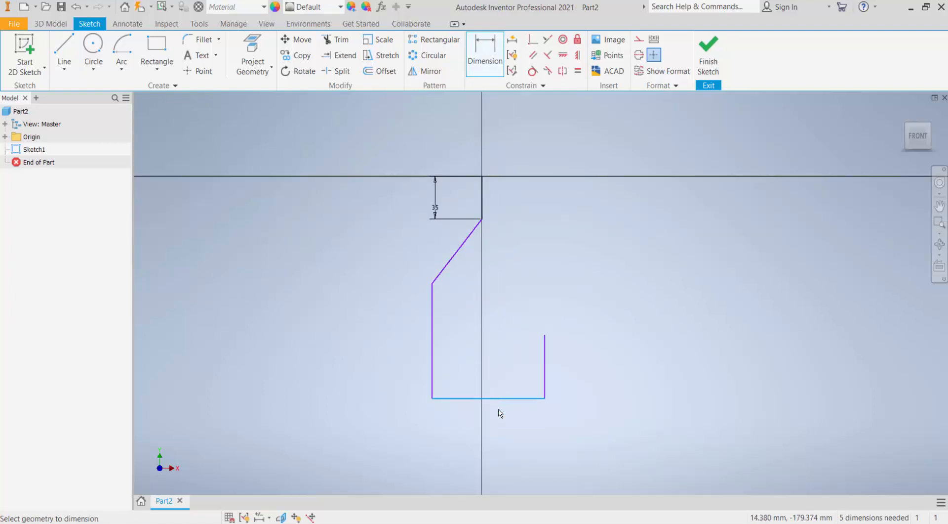
{"action": "left_click", "coordinate": [487, 446]}
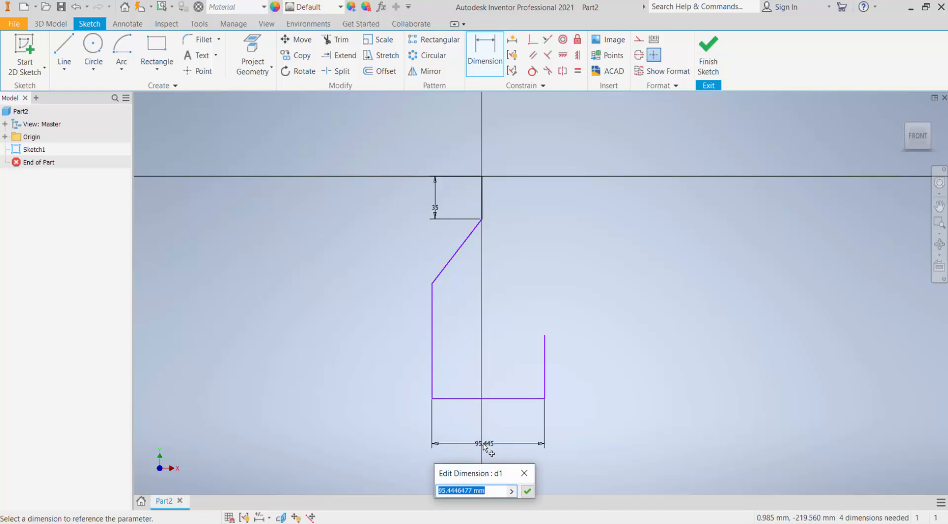
{"action": "type", "text": "50"}
{"action": "key", "text": "Return"}
Step: Dimension the horizontal distance between the upper vertical line and the long vertical line to 25 mm
{"action": "scroll", "coordinate": [489, 410], "scroll_direction": "down", "scroll_amount": 3}
{"action": "scroll", "coordinate": [474, 396], "scroll_direction": "up", "scroll_amount": 3}
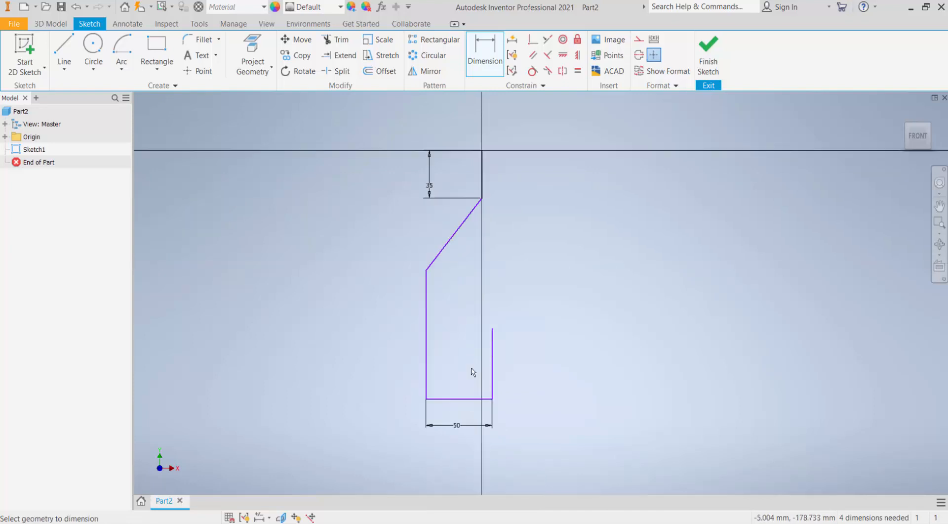
{"action": "left_click", "coordinate": [469, 65]}
{"action": "left_click", "coordinate": [481, 173]}
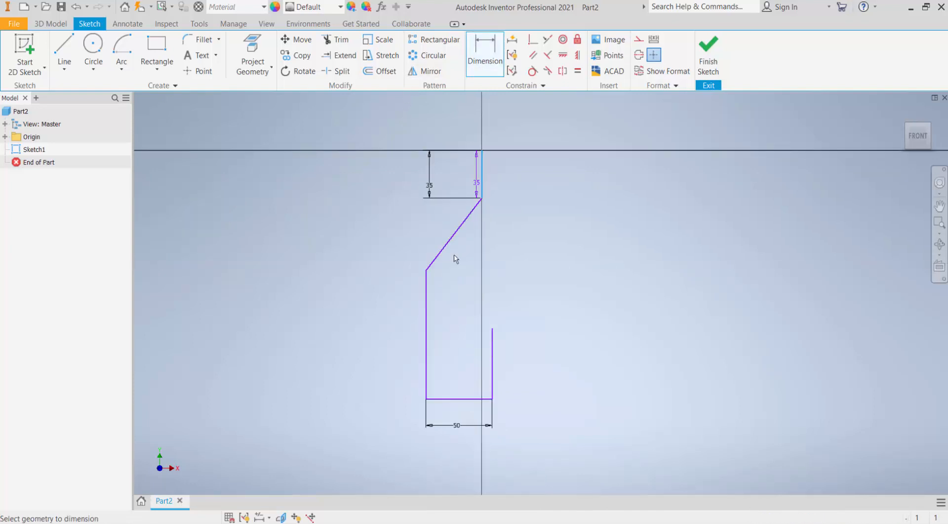
{"action": "left_click", "coordinate": [426, 336]}
{"action": "left_click", "coordinate": [445, 457]}
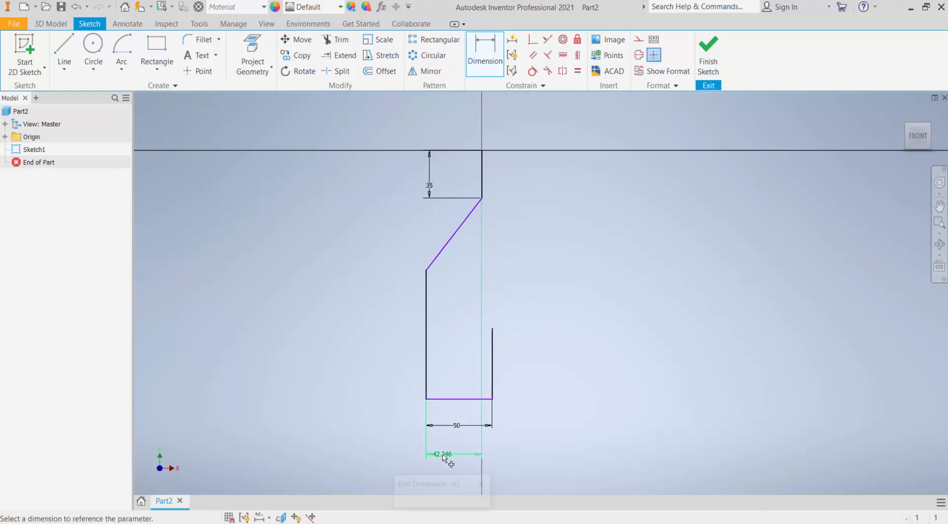
{"action": "key", "text": "Return"}
Step: Dimension the short upright line at the hook's open end to 20 mm and convert the horizontal base line to construction
{"action": "scroll", "coordinate": [474, 390], "scroll_direction": "up", "scroll_amount": 3}
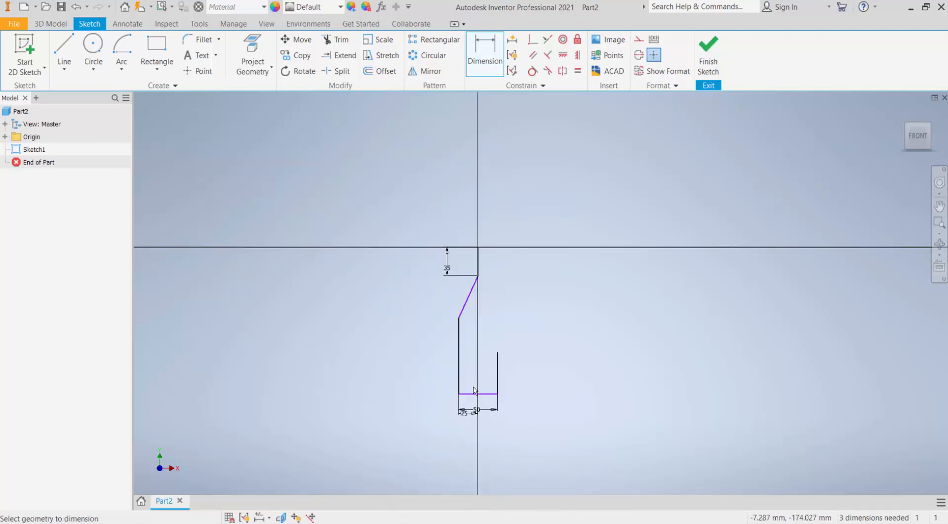
{"action": "scroll", "coordinate": [483, 366], "scroll_direction": "down", "scroll_amount": 3}
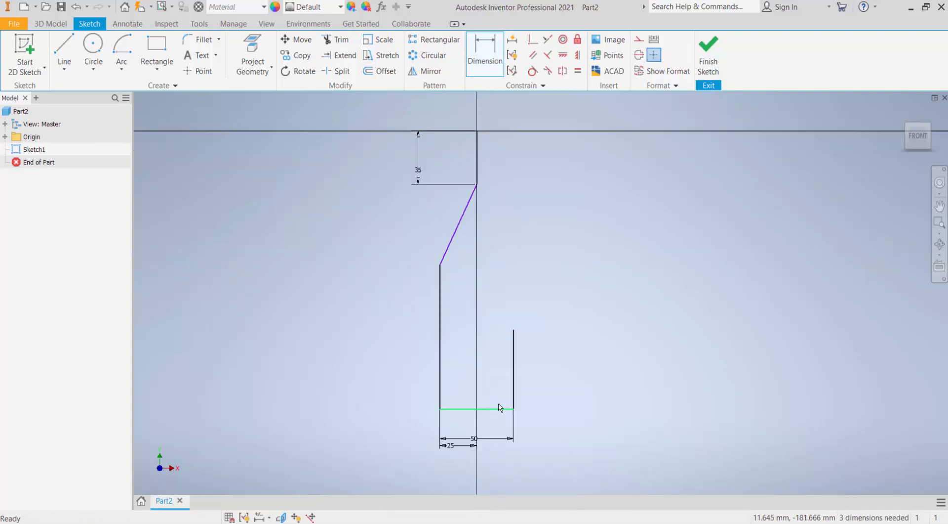
{"action": "key", "text": "d"}
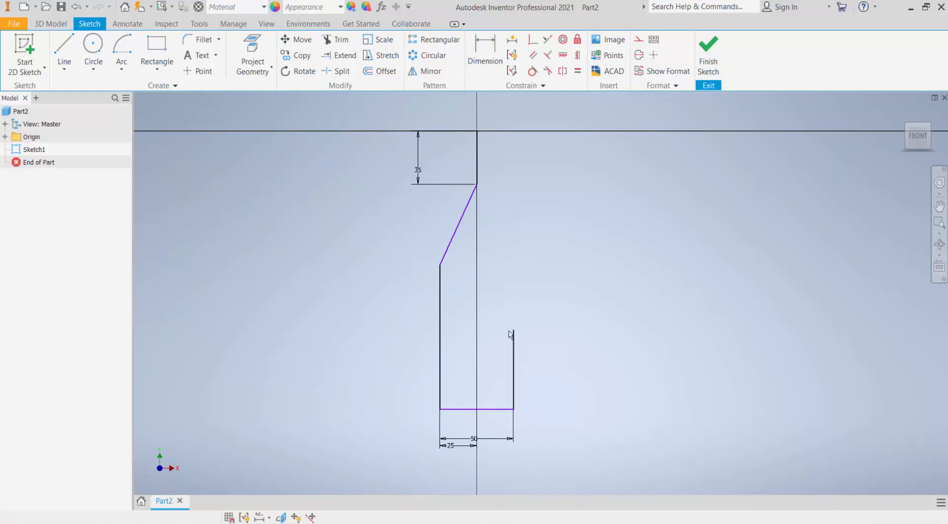
{"action": "left_click", "coordinate": [516, 393]}
{"action": "left_click", "coordinate": [555, 390]}
{"action": "type", "text": "20"}
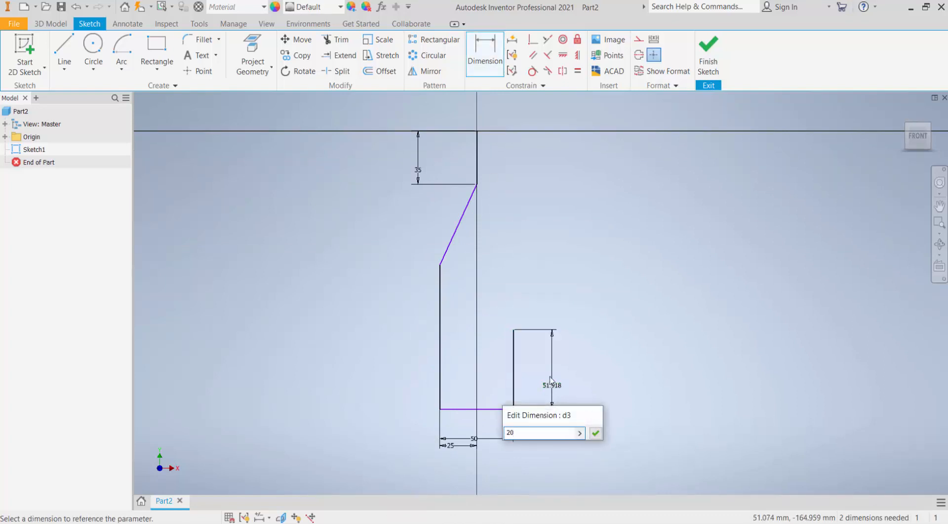
{"action": "key", "text": "Return"}
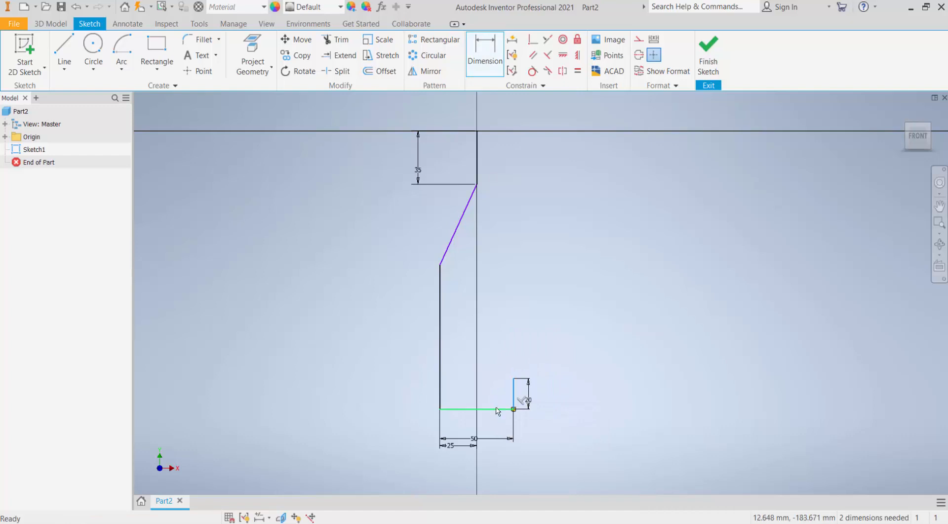
{"action": "key", "text": "Escape"}
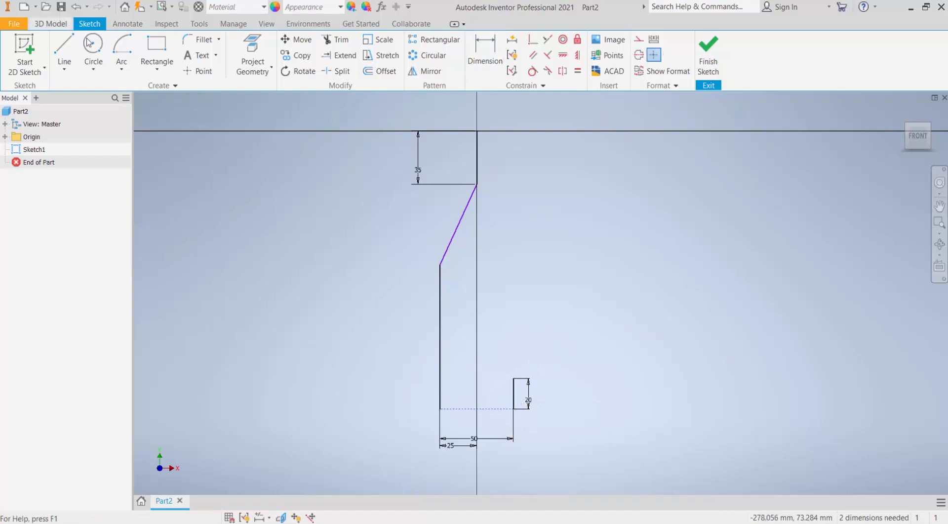
Step: Draw a circle centred on the construction line's midpoint through its endpoint, and trim away the circle's upper half
{"action": "left_click", "coordinate": [88, 42]}
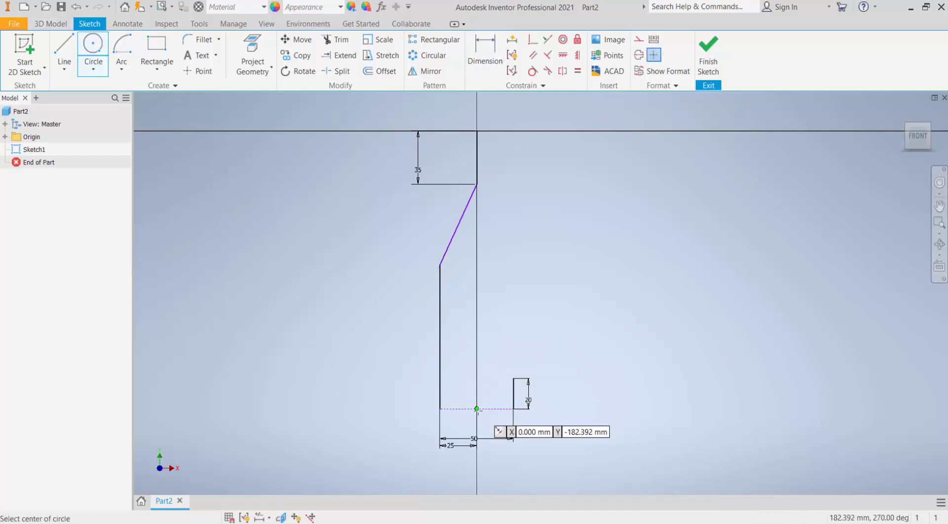
{"action": "left_click", "coordinate": [477, 409]}
{"action": "key", "text": "Return"}
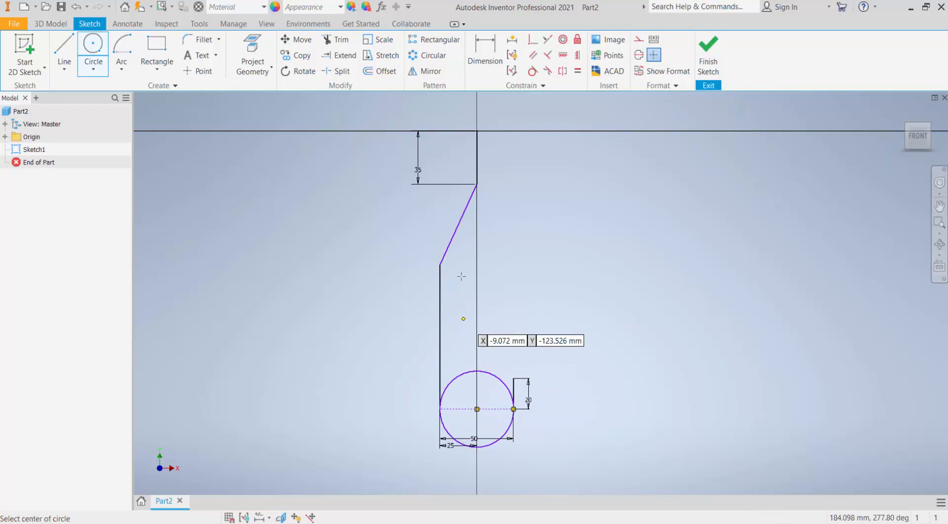
{"action": "key", "text": "Escape"}
{"action": "left_click", "coordinate": [335, 39]}
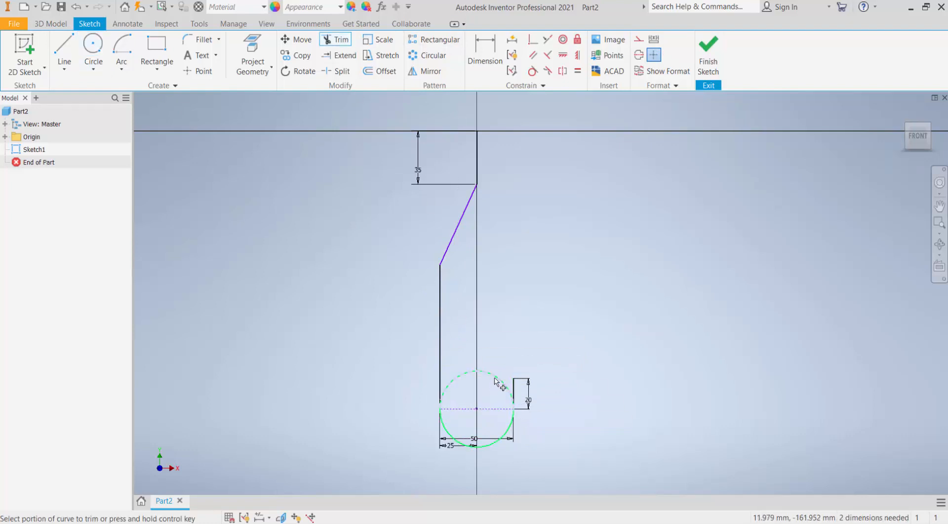
{"action": "left_click", "coordinate": [498, 383]}
Step: Add a radial dimension to the hook's bottom arc, accepting it as a driven dimension
{"action": "scroll", "coordinate": [483, 427], "scroll_direction": "up", "scroll_amount": 4}
{"action": "scroll", "coordinate": [457, 468], "scroll_direction": "down", "scroll_amount": 5}
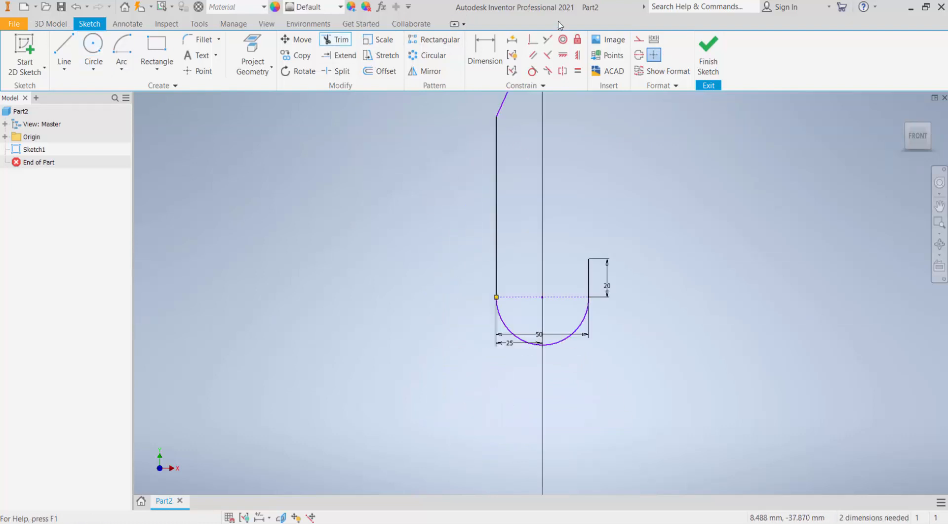
{"action": "left_click", "coordinate": [485, 52]}
{"action": "left_click", "coordinate": [570, 341]}
{"action": "left_click", "coordinate": [566, 385]}
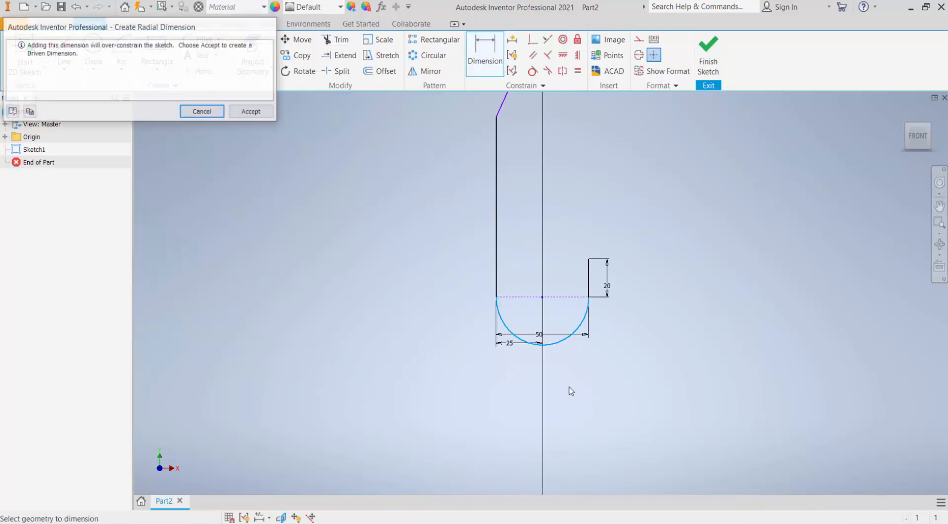
{"action": "key", "text": "Return"}
Step: Dimension the long vertical line of the hook to 45 mm
{"action": "scroll", "coordinate": [492, 338], "scroll_direction": "up", "scroll_amount": 3}
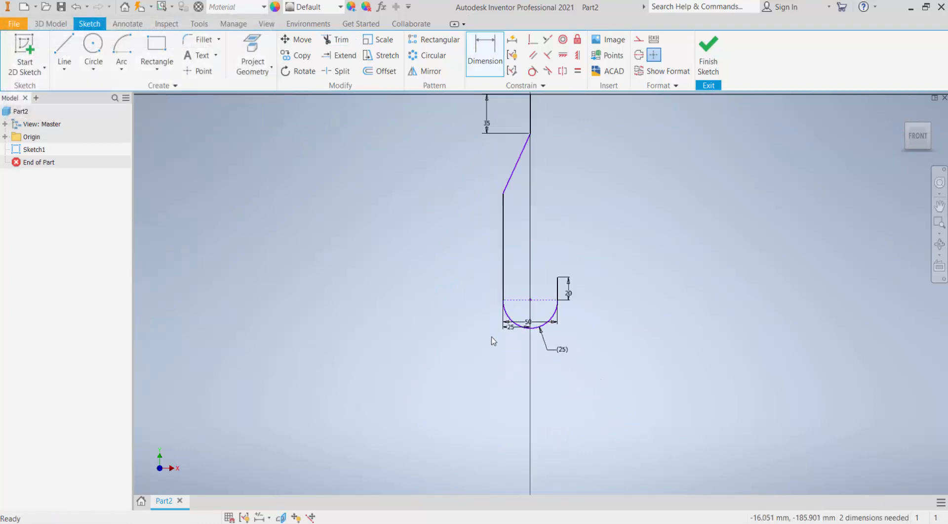
{"action": "key", "text": "d"}
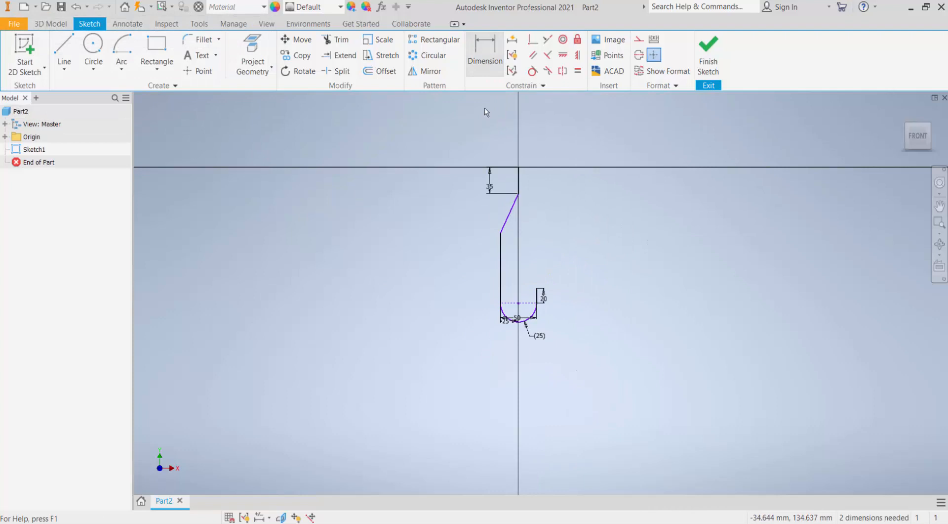
{"action": "left_click", "coordinate": [501, 257]}
{"action": "left_click", "coordinate": [474, 276]}
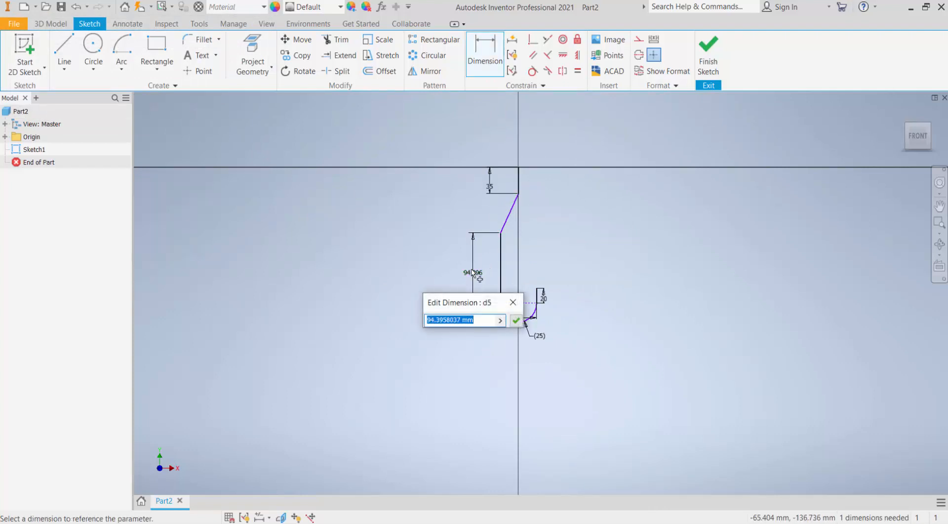
{"action": "type", "text": "45"}
{"action": "key", "text": "Return"}
{"action": "scroll", "coordinate": [492, 310], "scroll_direction": "down", "scroll_amount": 5}
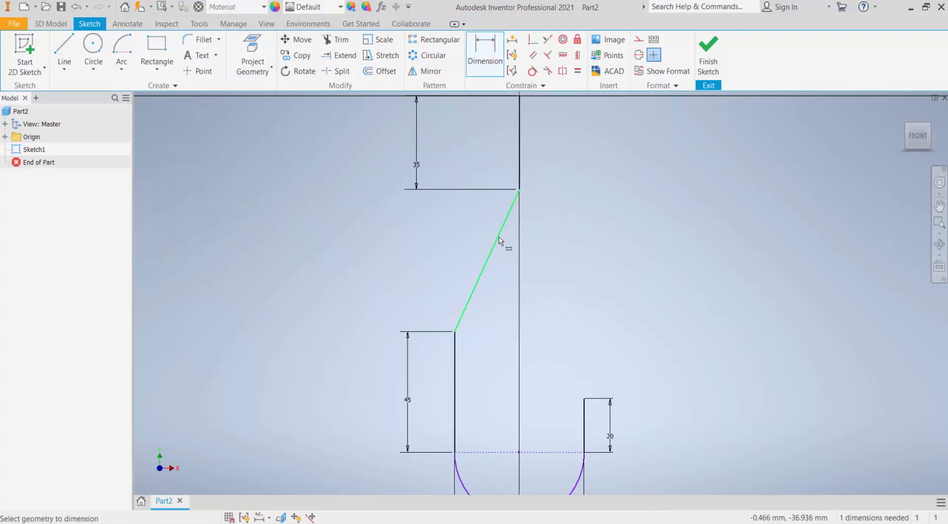
{"action": "key", "text": "Escape"}
Step: Draw a horizontal construction line about 117 mm long, extending left from the lower end of the 35 mm line
{"action": "scroll", "coordinate": [410, 239], "scroll_direction": "up", "scroll_amount": 3}
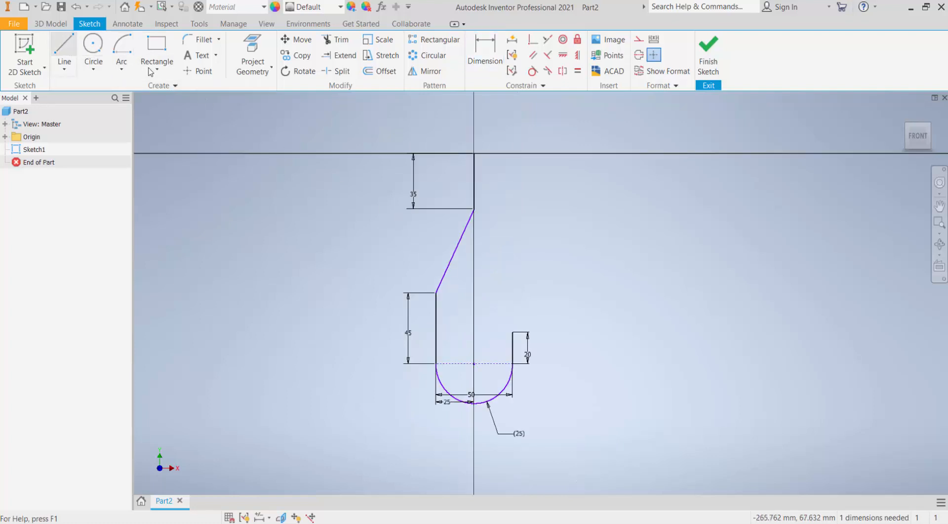
{"action": "key", "text": "l"}
{"action": "left_click", "coordinate": [474, 209]}
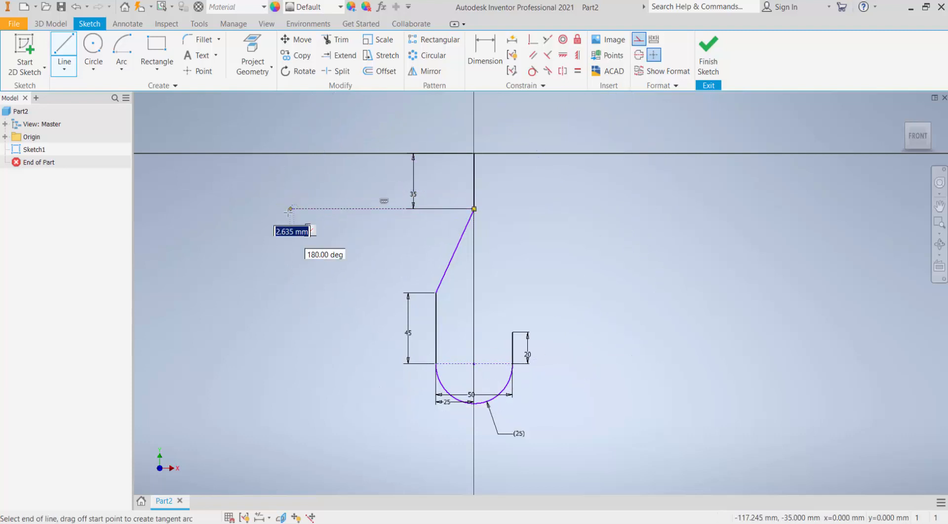
{"action": "key", "text": "Escape"}
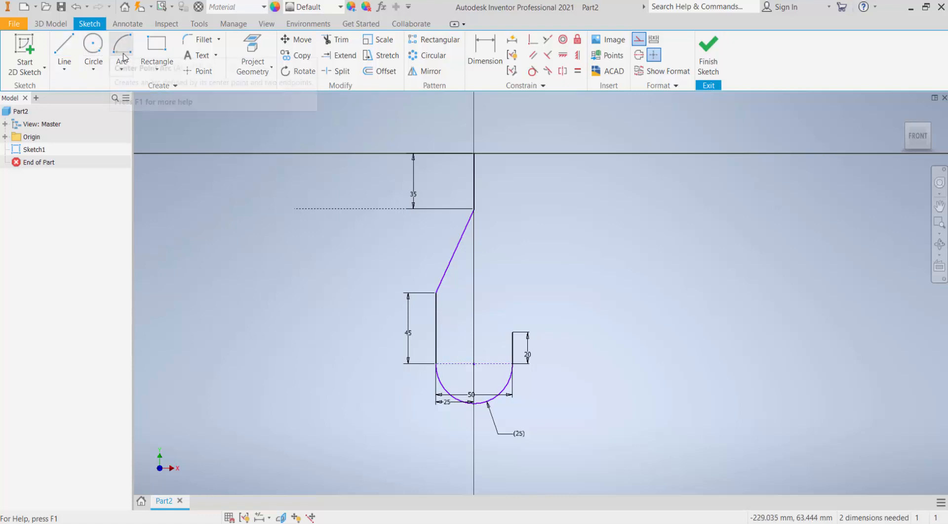
Step: Draw a centre-point arc centred on the horizontal construction line, starting at the 35 mm line's lower end and sweeping 50° downward
{"action": "left_click", "coordinate": [95, 47]}
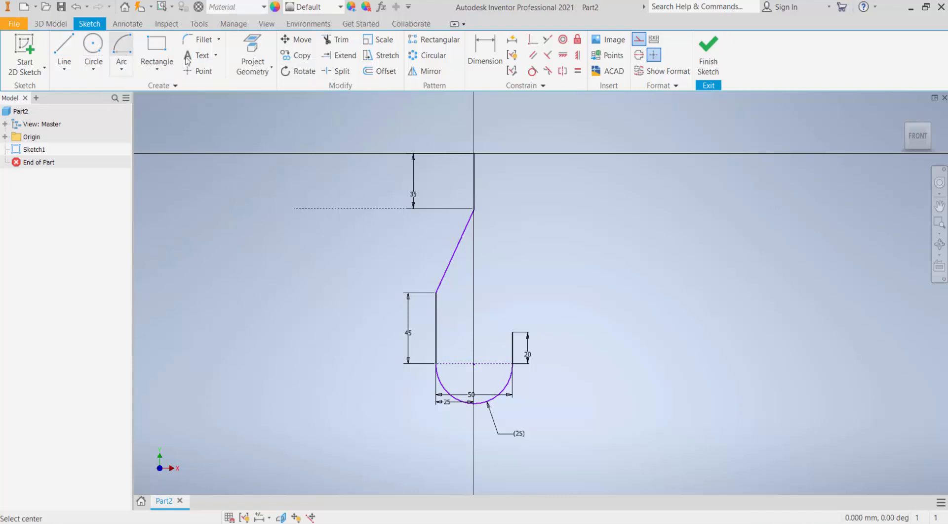
{"action": "left_click", "coordinate": [377, 209]}
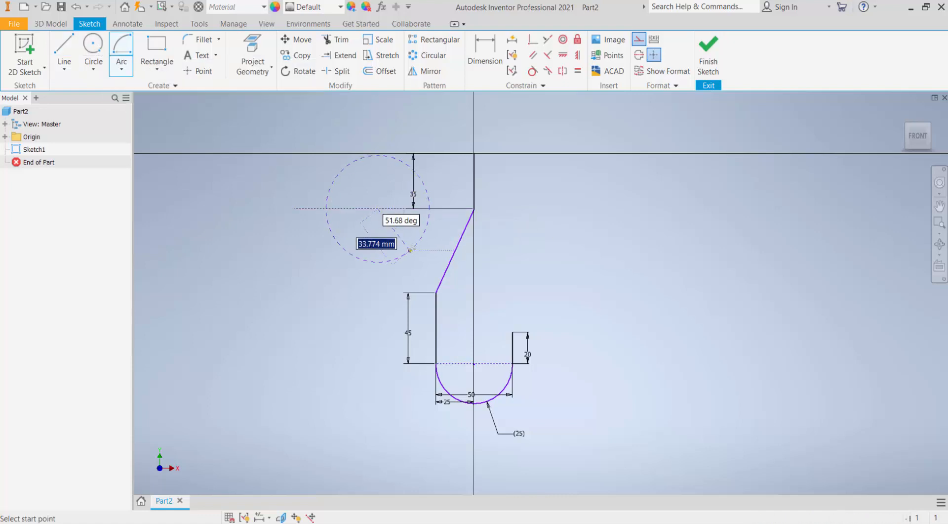
{"action": "left_click", "coordinate": [475, 208]}
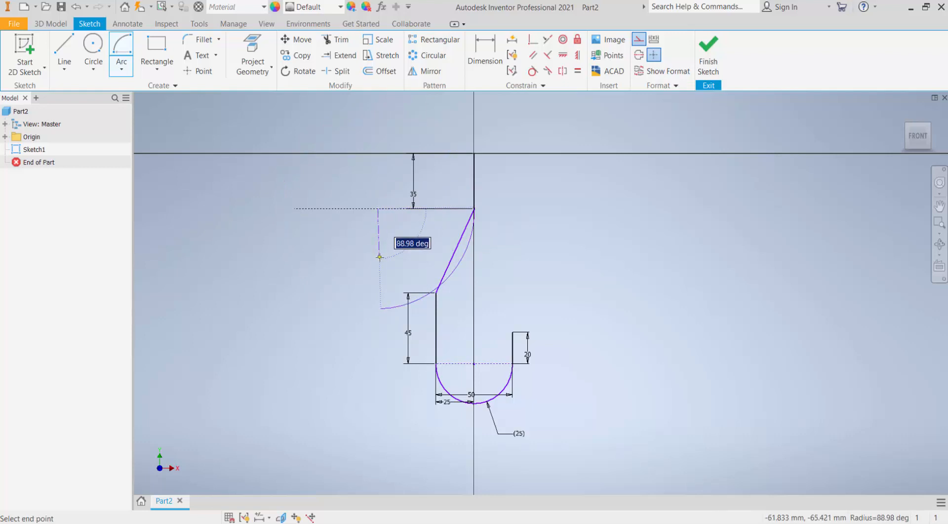
{"action": "type", "text": "50"}
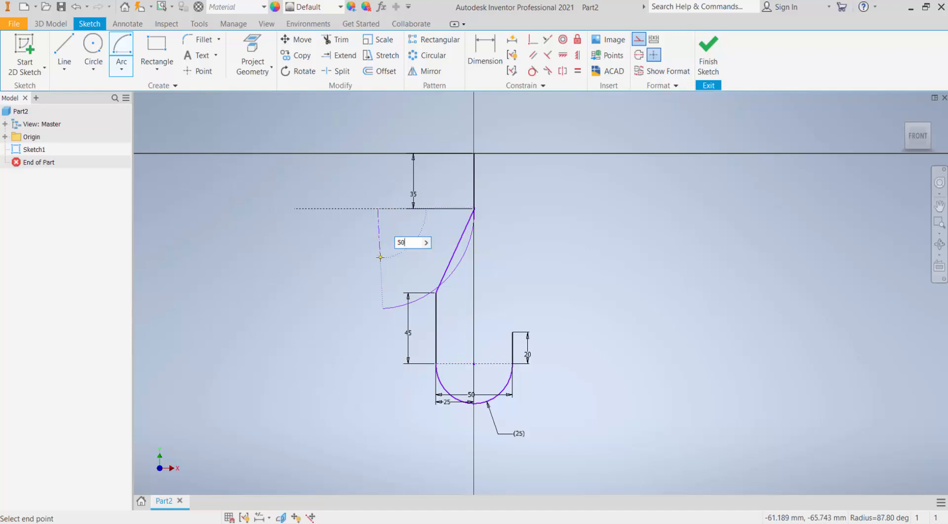
{"action": "key", "text": "Return"}
{"action": "scroll", "coordinate": [462, 256], "scroll_direction": "up", "scroll_amount": 3}
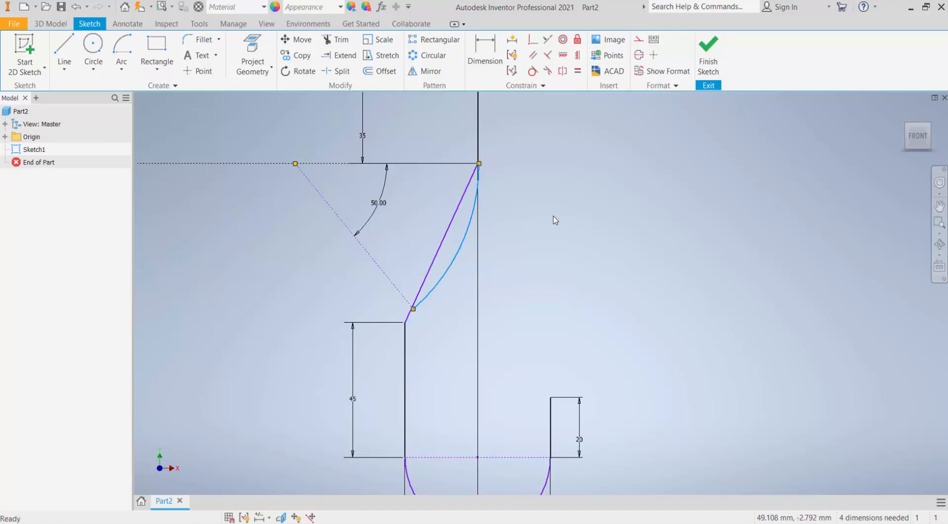
Step: Apply a tangent constraint between the vertical 35 mm line and the new arc
{"action": "scroll", "coordinate": [511, 257], "scroll_direction": "down", "scroll_amount": 4}
{"action": "scroll", "coordinate": [468, 284], "scroll_direction": "up", "scroll_amount": 4}
{"action": "scroll", "coordinate": [483, 275], "scroll_direction": "down", "scroll_amount": 2}
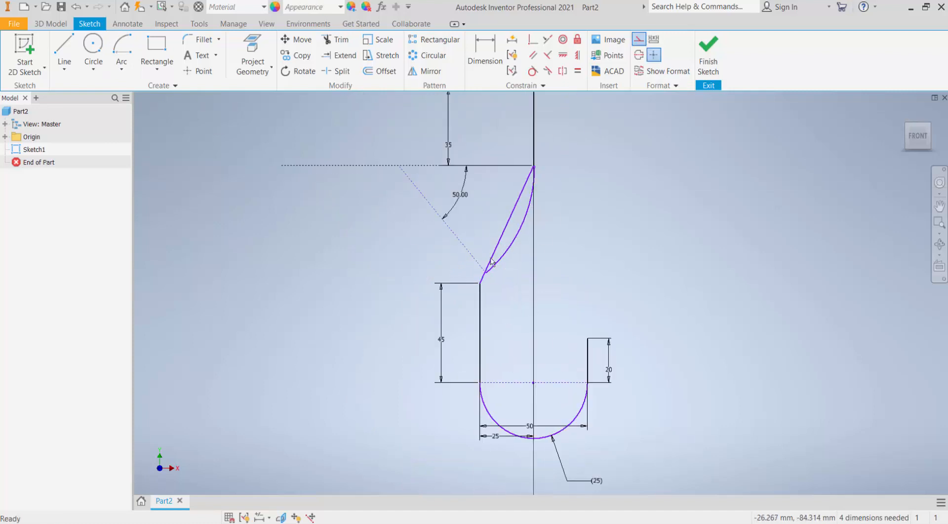
{"action": "scroll", "coordinate": [536, 161], "scroll_direction": "down", "scroll_amount": 2}
{"action": "scroll", "coordinate": [500, 260], "scroll_direction": "up", "scroll_amount": 5}
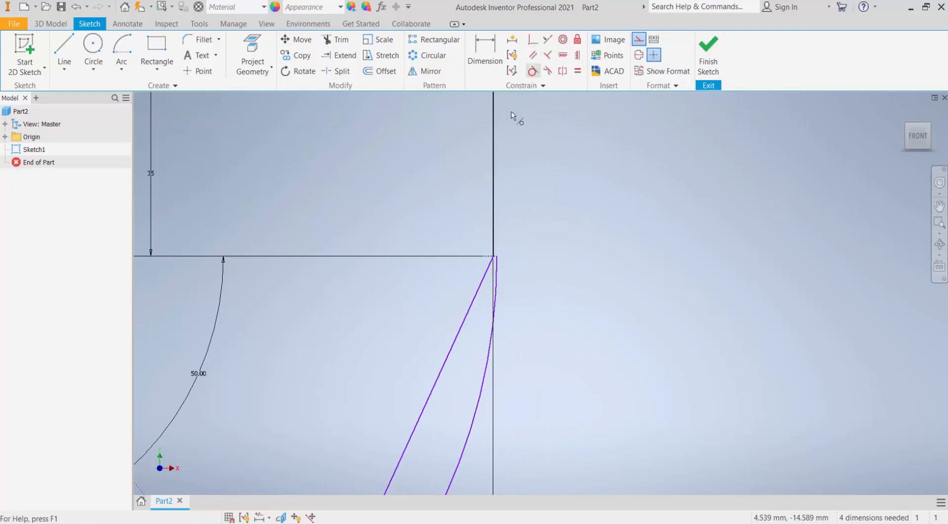
{"action": "left_click", "coordinate": [494, 187]}
{"action": "left_click", "coordinate": [499, 280]}
{"action": "scroll", "coordinate": [510, 204], "scroll_direction": "down", "scroll_amount": 3}
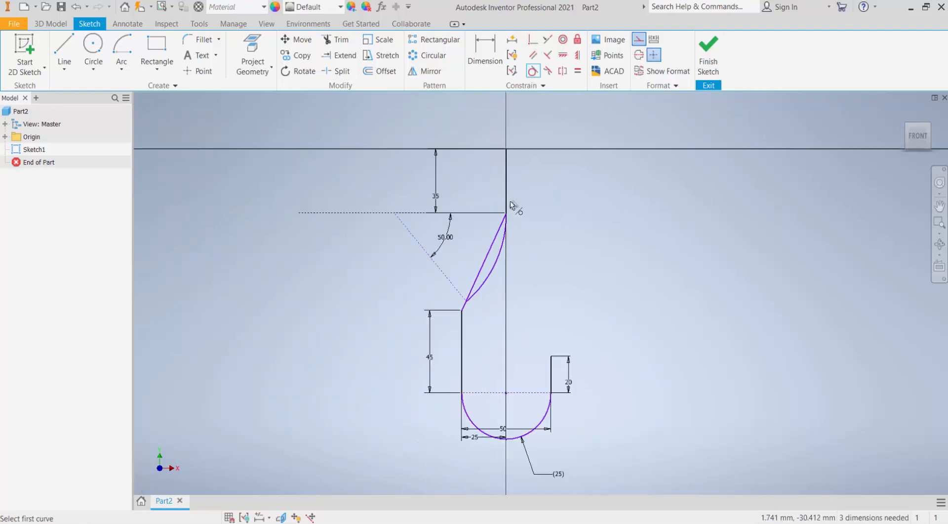
{"action": "scroll", "coordinate": [469, 318], "scroll_direction": "up", "scroll_amount": 1}
{"action": "scroll", "coordinate": [470, 315], "scroll_direction": "down", "scroll_amount": 3}
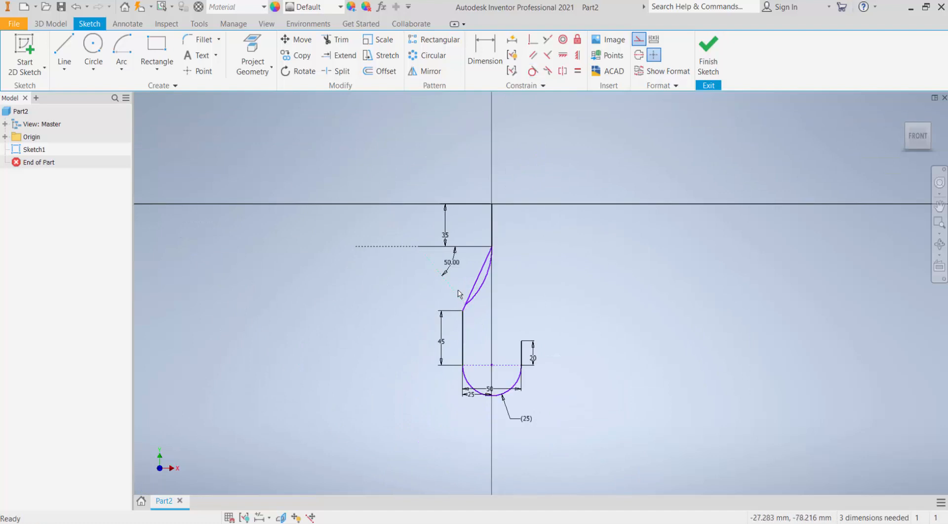
Step: Delete the 50° angle dimension from the upper arc
{"action": "scroll", "coordinate": [443, 273], "scroll_direction": "up", "scroll_amount": 3}
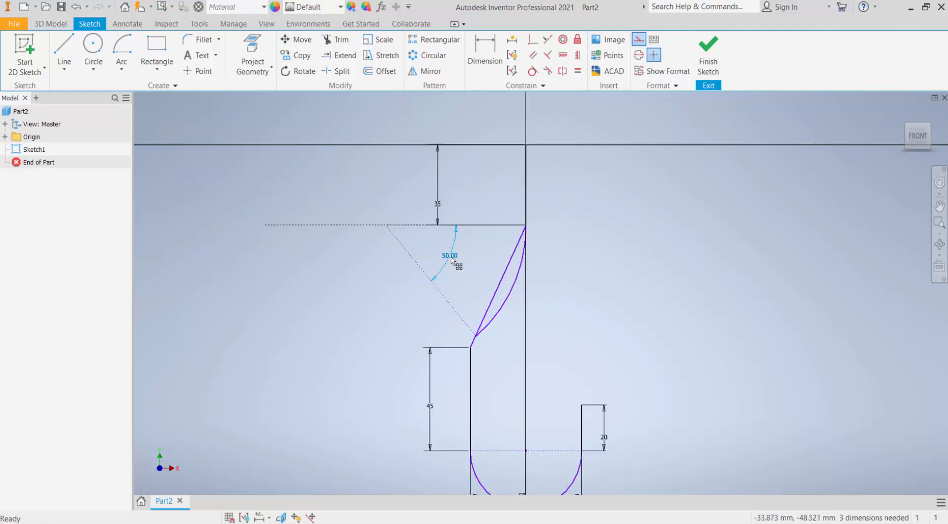
{"action": "double_click", "coordinate": [451, 256]}
{"action": "left_click", "coordinate": [487, 282]}
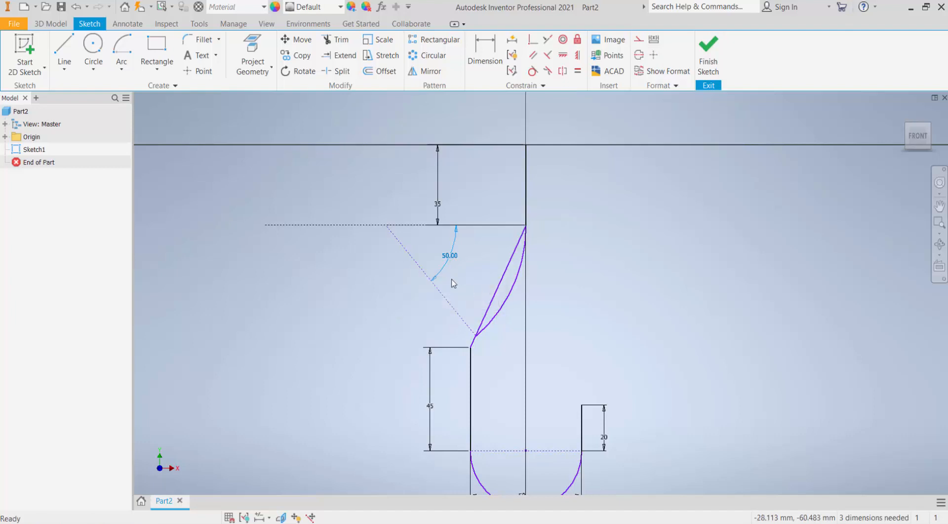
{"action": "left_click", "coordinate": [440, 292]}
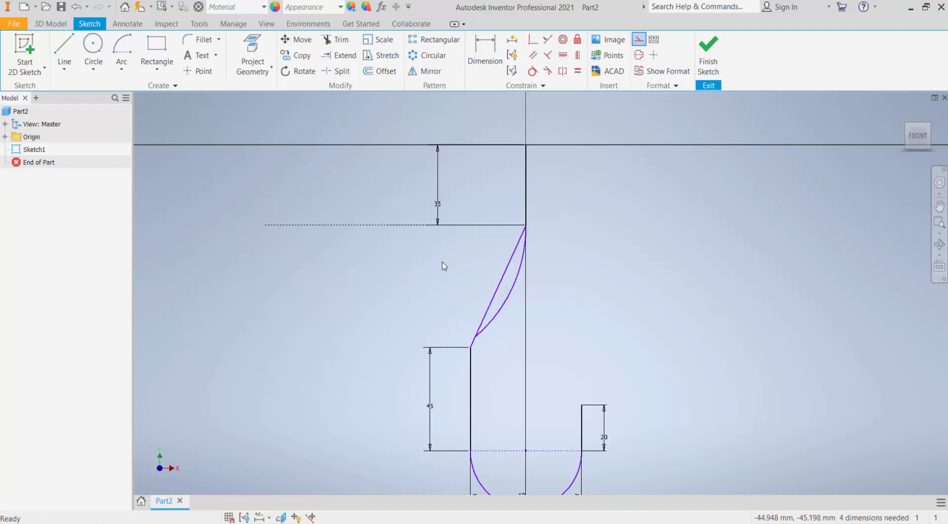
Step: Add a radial dimension to the upper arc and set it to 50 mm
{"action": "left_click", "coordinate": [485, 52]}
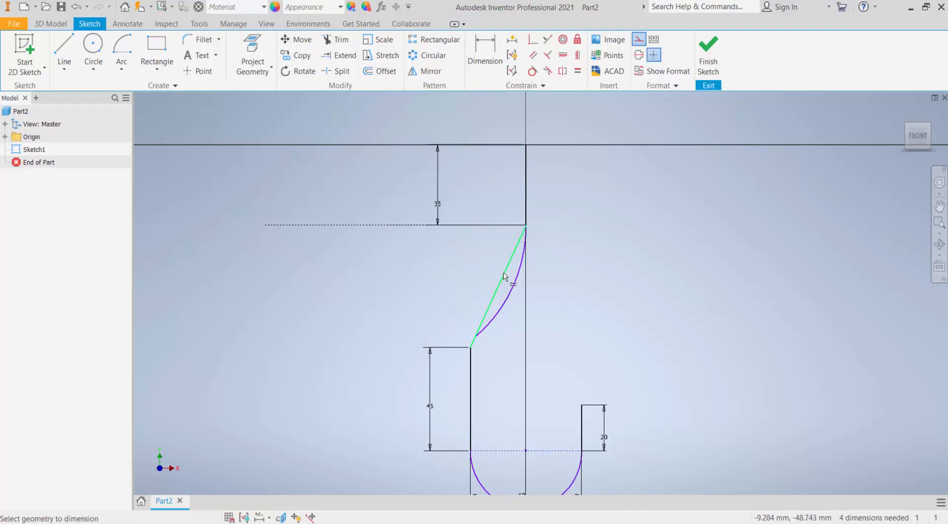
{"action": "left_click", "coordinate": [560, 287]}
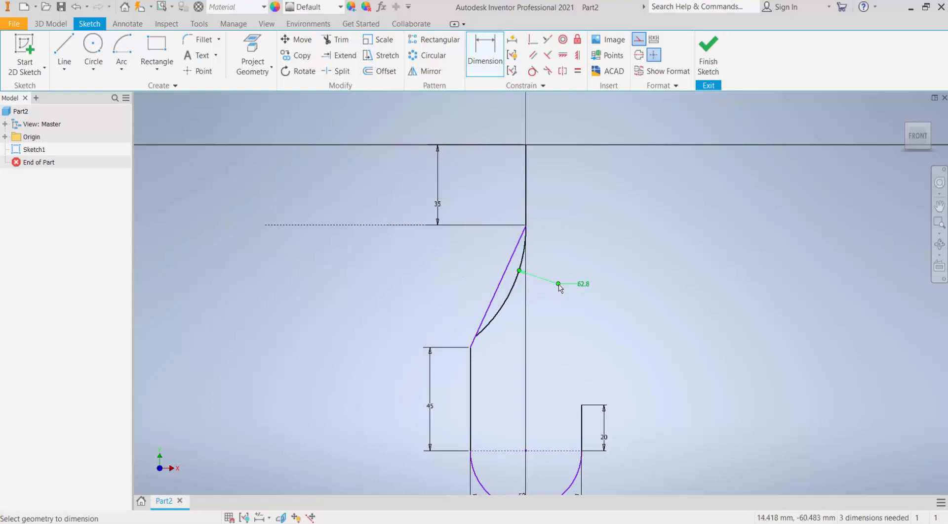
{"action": "type", "text": "50"}
{"action": "key", "text": "Return"}
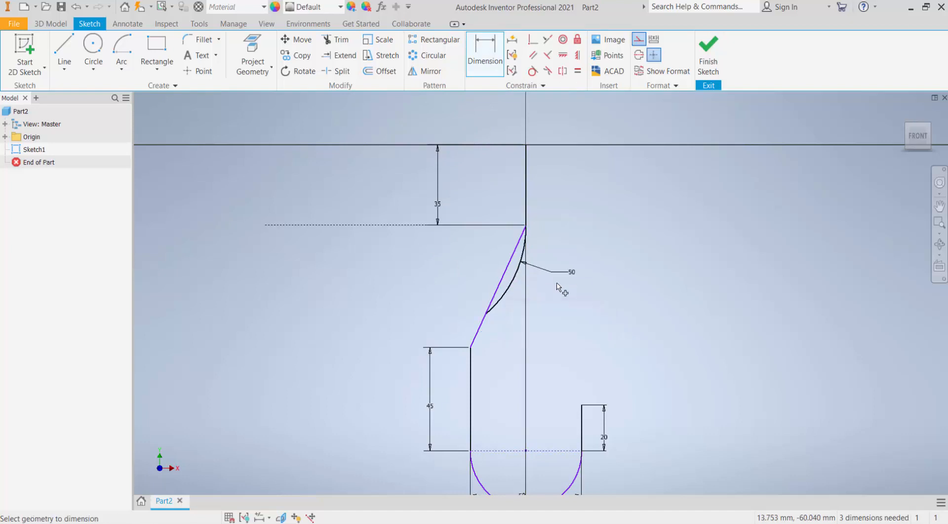
Step: Extend the 50 mm arc by moving its free end past its lowest point to the left, and remove the slanted line
{"action": "key", "text": "Escape"}
{"action": "left_click_drag", "start_coordinate": [487, 312], "coordinate": [408, 298]}
{"action": "scroll", "coordinate": [407, 298], "scroll_direction": "up", "scroll_amount": 2}
{"action": "scroll", "coordinate": [433, 337], "scroll_direction": "down", "scroll_amount": 3}
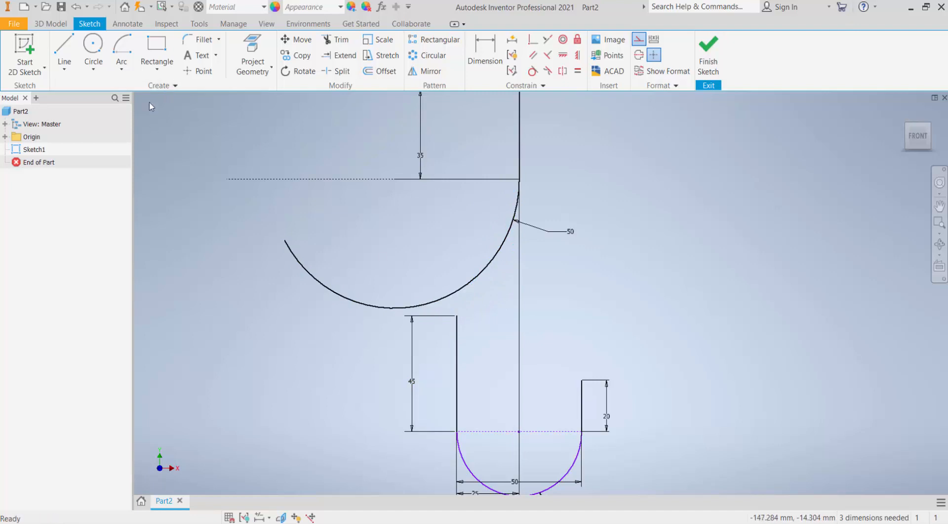
Step: Draw a horizontal construction line from the upper end of the 45 mm line to the right, crossing the vertical axis
{"action": "left_click", "coordinate": [64, 50]}
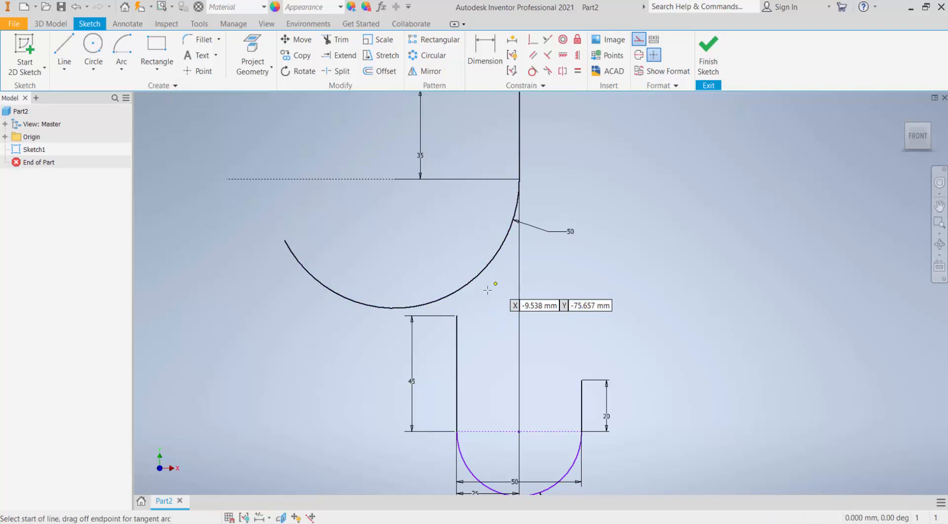
{"action": "left_click", "coordinate": [456, 315]}
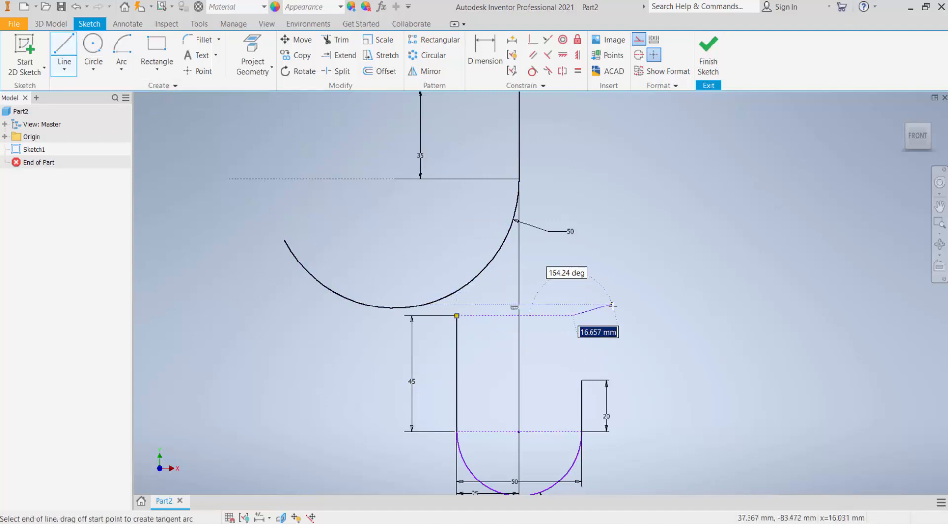
{"action": "left_click", "coordinate": [573, 315]}
{"action": "key", "text": "Escape"}
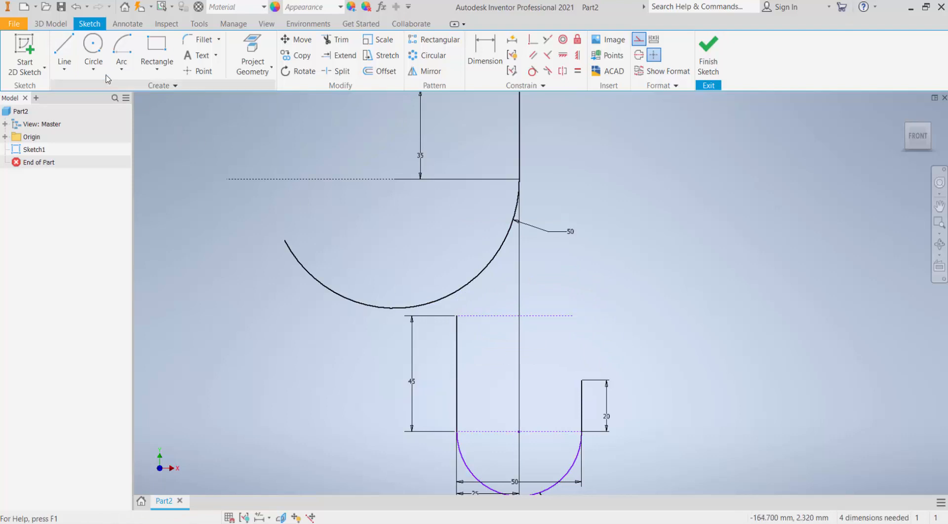
Step: Reposition the horizontal 25 mm and 50 mm dimensions below the hook's bottom arc
{"action": "scroll", "coordinate": [412, 203], "scroll_direction": "up", "scroll_amount": 2}
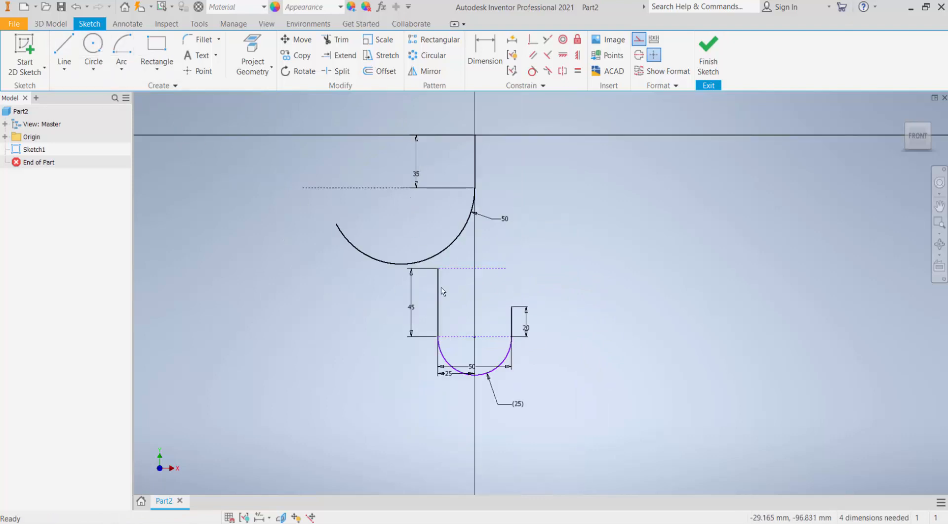
{"action": "left_click", "coordinate": [447, 421]}
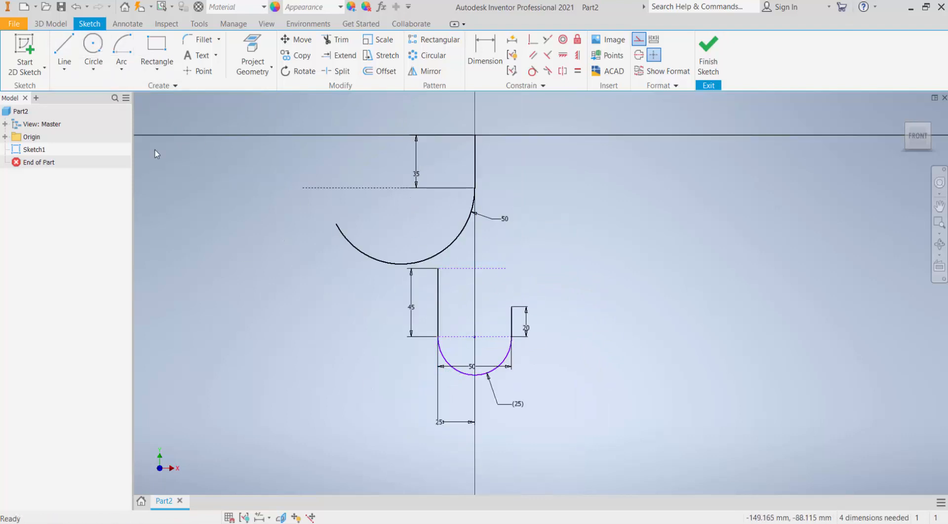
{"action": "left_click_drag", "start_coordinate": [475, 369], "coordinate": [470, 406]}
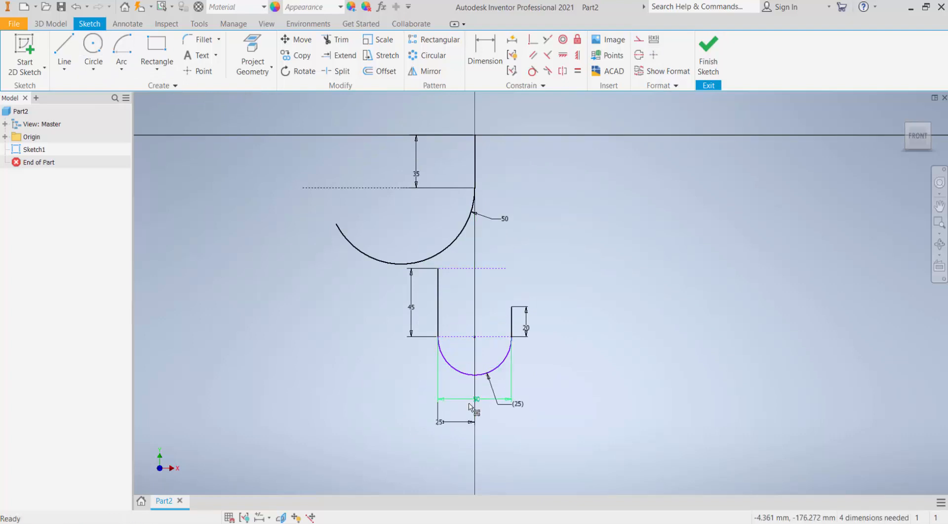
Step: Draw a construction arc of about 119° centred where the upper construction line meets the vertical axis, starting at the 45 mm line's upper end
{"action": "left_click", "coordinate": [121, 51]}
{"action": "scroll", "coordinate": [494, 267], "scroll_direction": "up", "scroll_amount": 5}
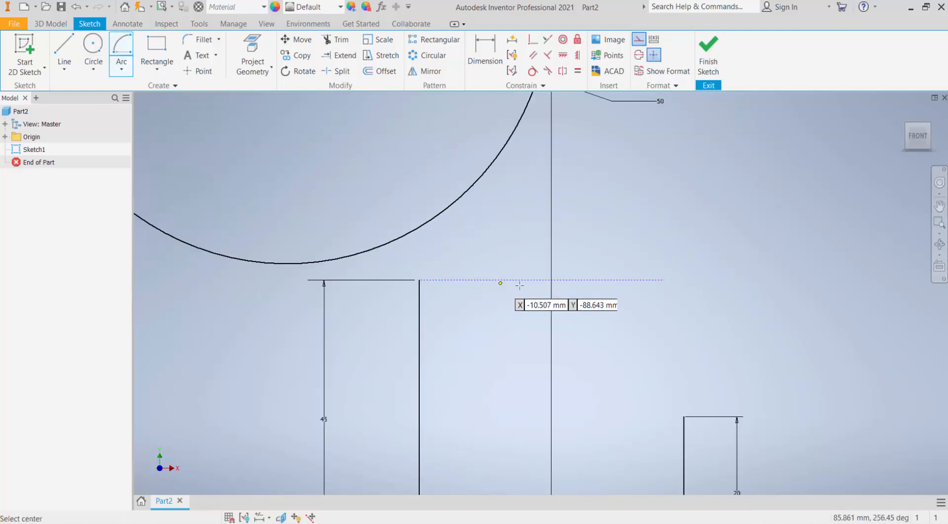
{"action": "left_click", "coordinate": [551, 281]}
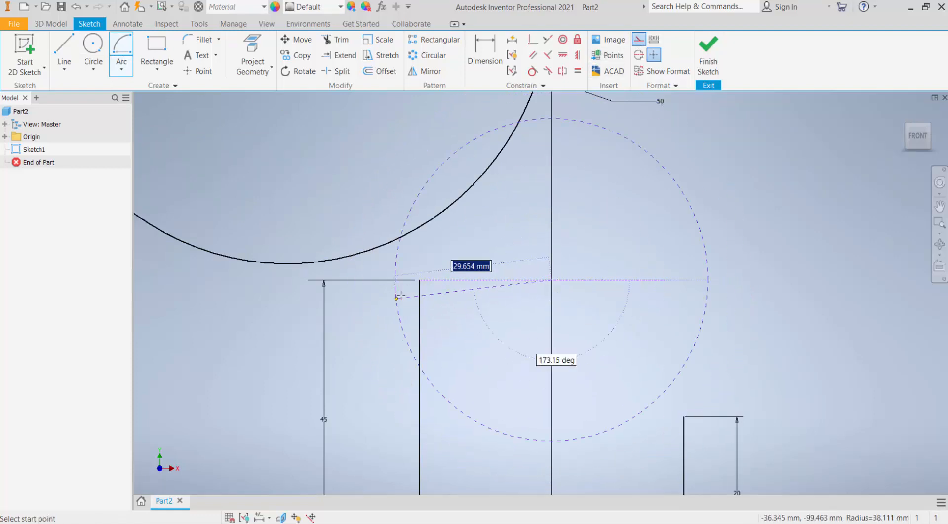
{"action": "left_click", "coordinate": [420, 280]}
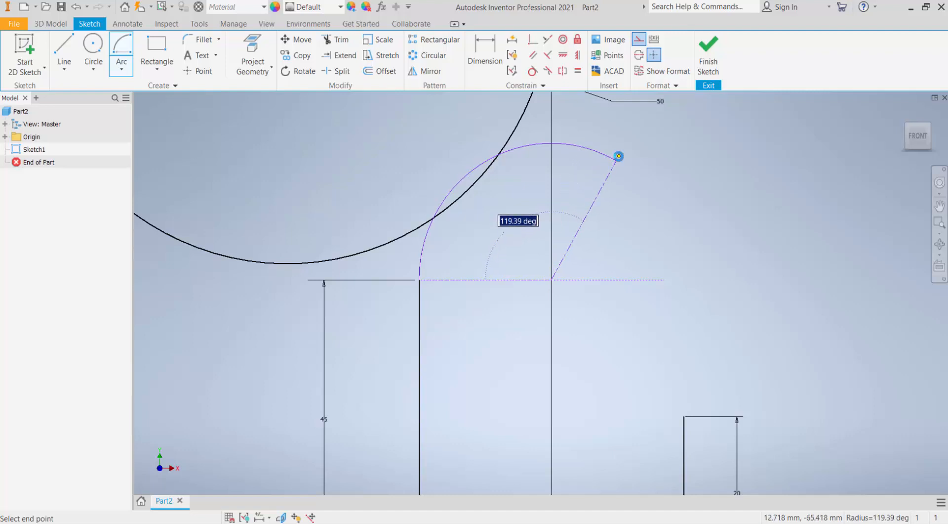
{"action": "left_click", "coordinate": [619, 156]}
{"action": "key", "text": "Escape"}
Step: Add a 25 mm radial dimension to the construction arc
{"action": "key", "text": "d"}
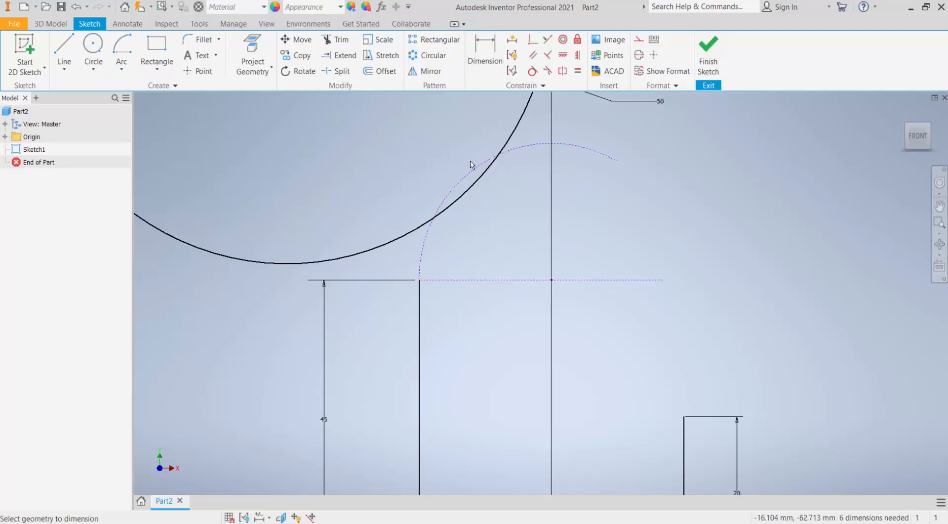
{"action": "left_click", "coordinate": [401, 170]}
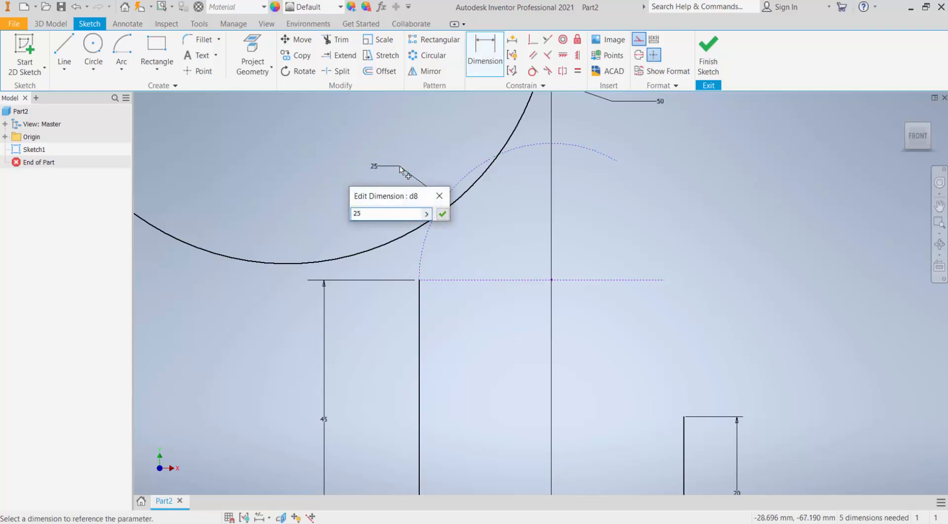
{"action": "key", "text": "Return"}
{"action": "key", "text": "Escape"}
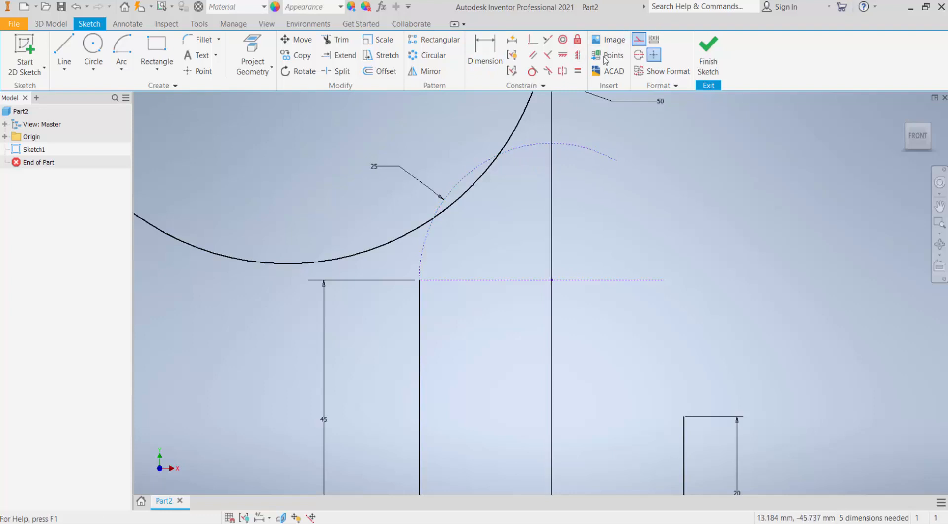
Step: Apply a tangent constraint between the 25 mm construction arc and the 50 mm arc
{"action": "left_click", "coordinate": [533, 71]}
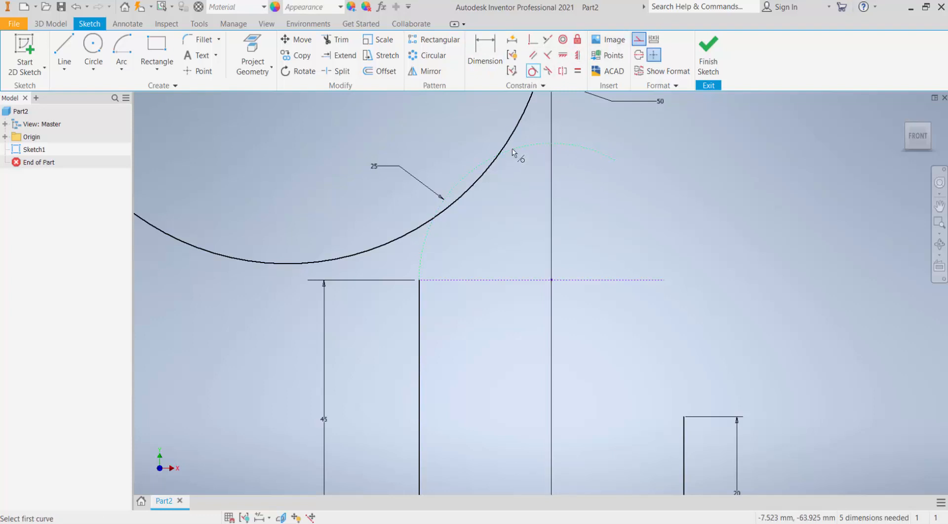
{"action": "left_click", "coordinate": [507, 151]}
{"action": "left_click", "coordinate": [512, 153]}
{"action": "key", "text": "Escape"}
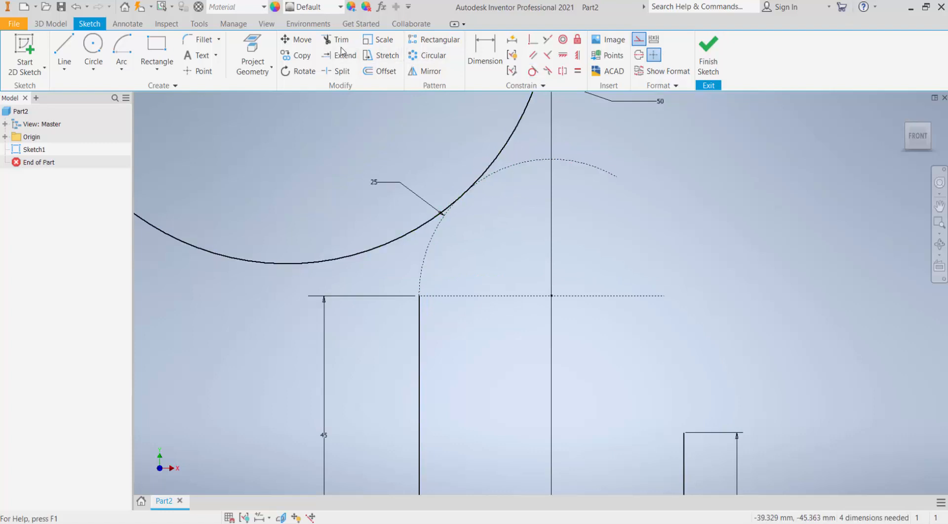
Step: Trim the excess of the 25 mm and 50 mm arcs beyond their tangent point
{"action": "left_click", "coordinate": [344, 45]}
{"action": "left_click", "coordinate": [533, 161]}
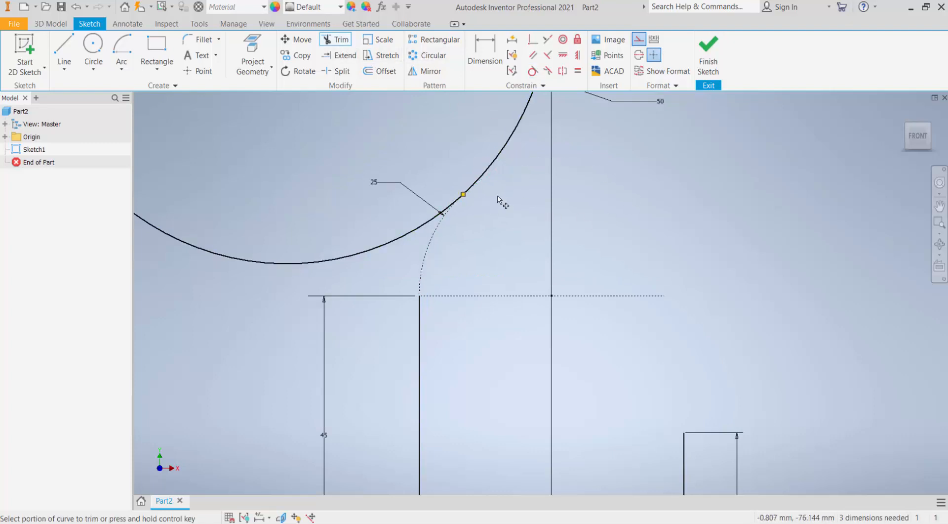
{"action": "scroll", "coordinate": [440, 252], "scroll_direction": "up", "scroll_amount": 5}
{"action": "left_click", "coordinate": [401, 252]}
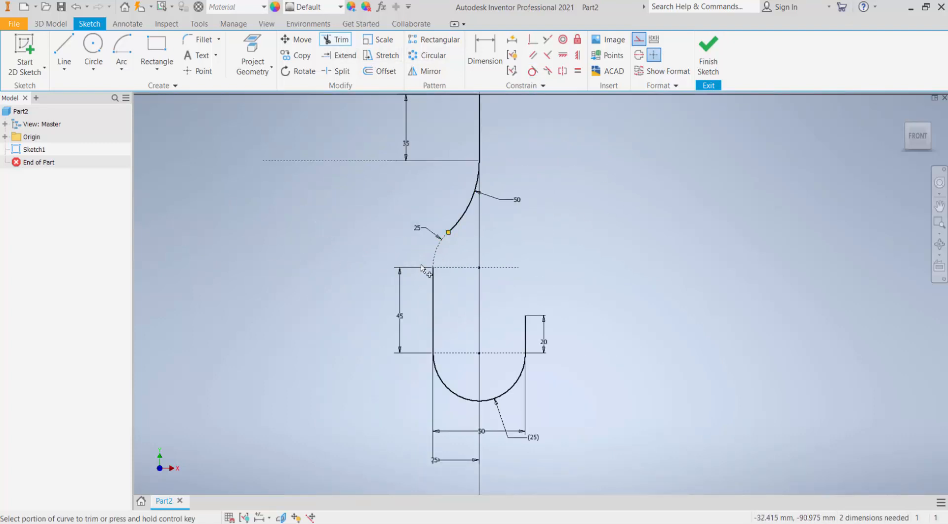
Step: Convert the 25 mm construction arc into regular sketch geometry
{"action": "scroll", "coordinate": [433, 254], "scroll_direction": "down", "scroll_amount": 3}
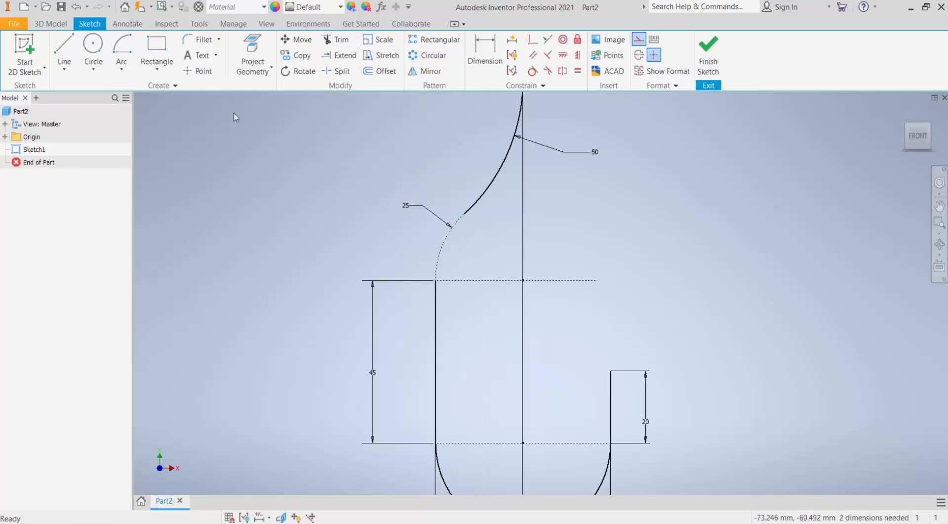
{"action": "left_click", "coordinate": [446, 240]}
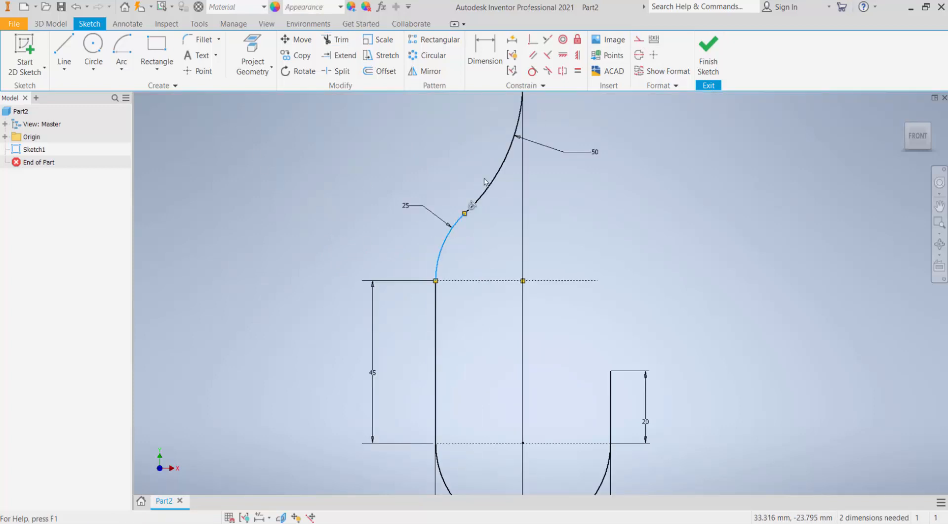
{"action": "scroll", "coordinate": [434, 235], "scroll_direction": "up", "scroll_amount": 5}
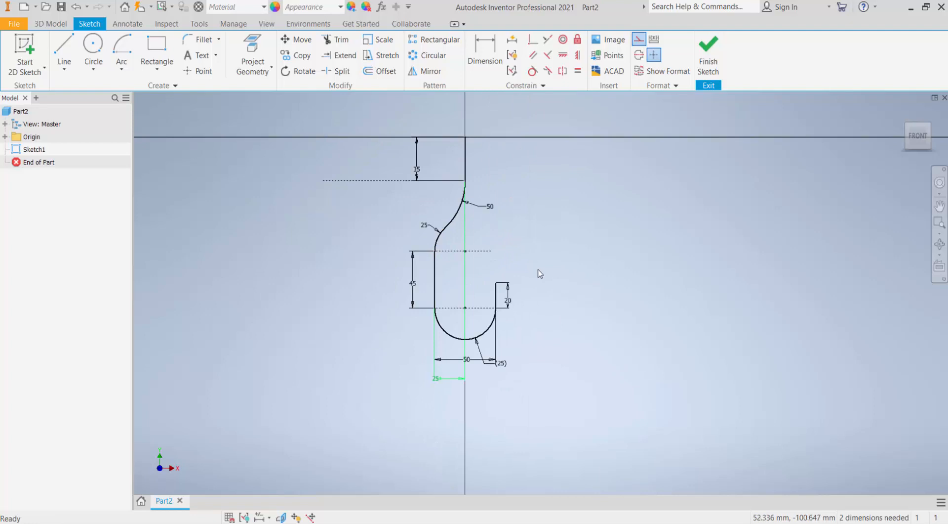
Step: Finish the hook path sketch and start a new sketch on the horizontal origin plane at the path's upper end
{"action": "left_click", "coordinate": [708, 54]}
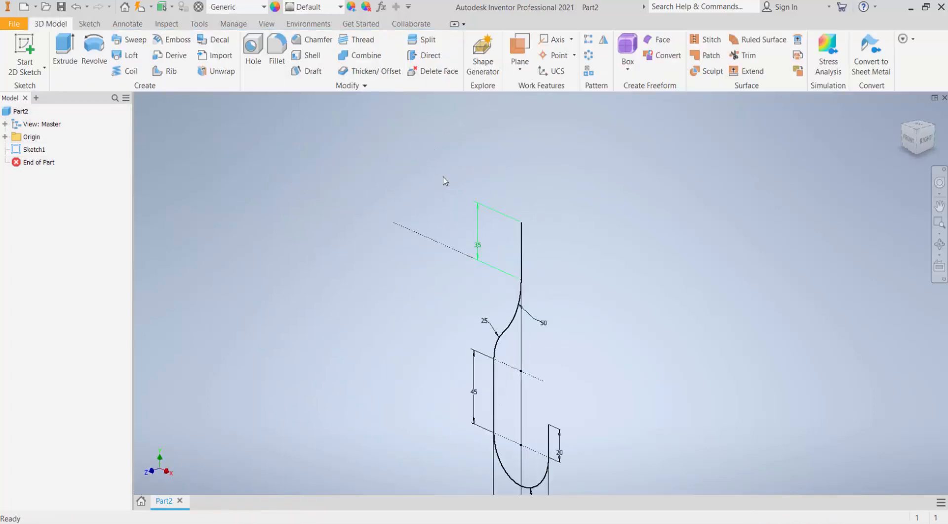
{"action": "left_click", "coordinate": [24, 53]}
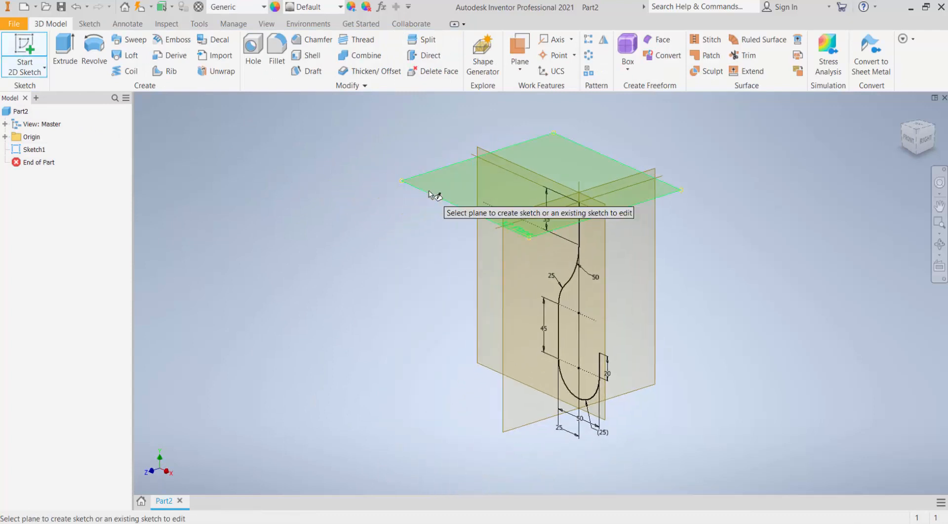
{"action": "left_click", "coordinate": [429, 189]}
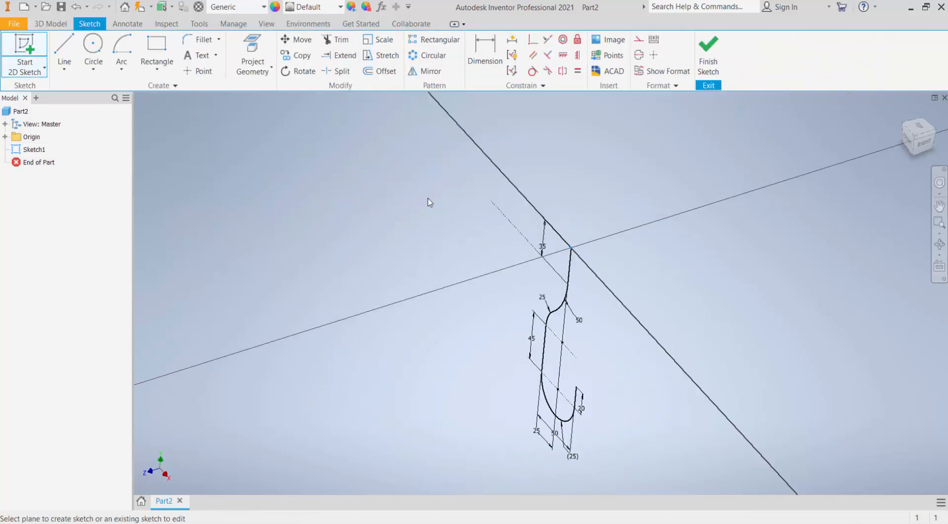
Step: Draw a 10 mm diameter circle centred on the origin and finish the profile sketch
{"action": "left_click", "coordinate": [98, 55]}
{"action": "left_click", "coordinate": [412, 235]}
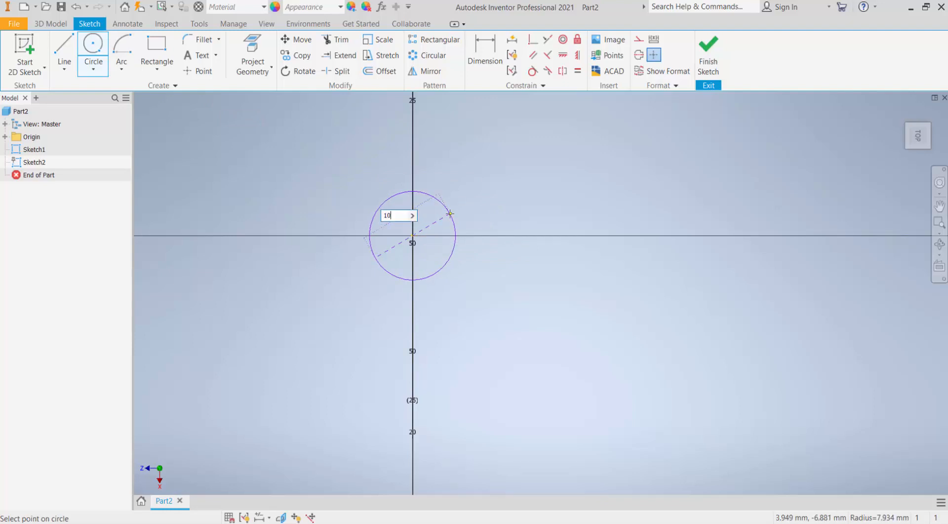
{"action": "key", "text": "Return"}
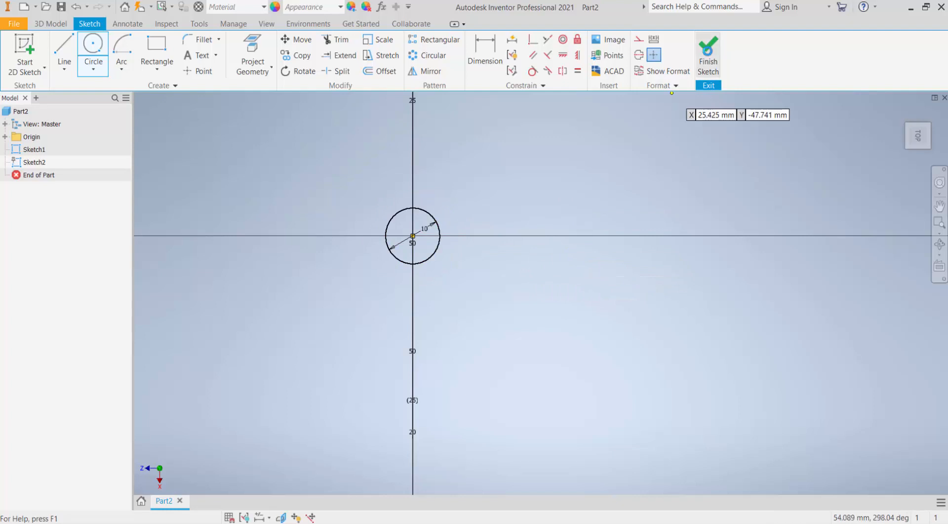
{"action": "left_click", "coordinate": [708, 55]}
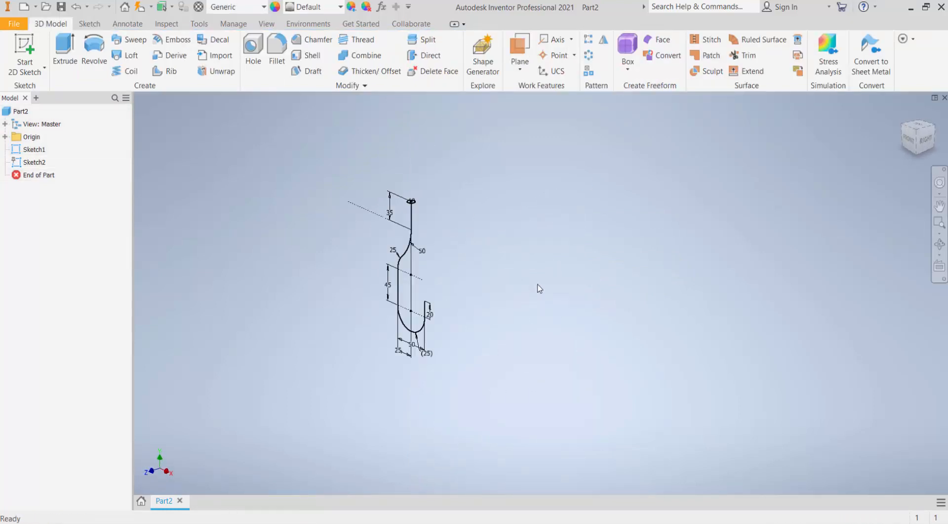
Step: View the hook path from the front and compare it with the ct18.JPG reference drawing in Photos
{"action": "middle_click_drag", "start_coordinate": [469, 296], "coordinate": [533, 278], "text": "shift"}
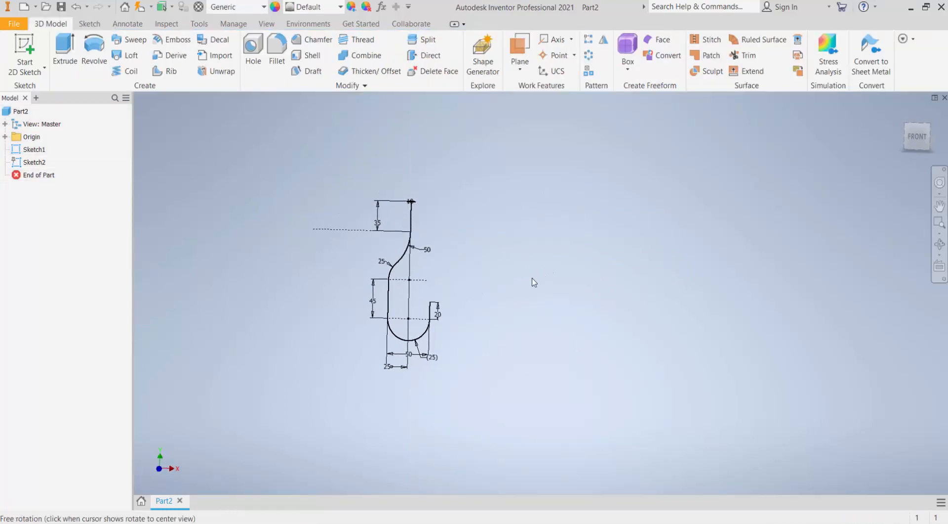
{"action": "scroll", "coordinate": [430, 242], "scroll_direction": "up", "scroll_amount": 3}
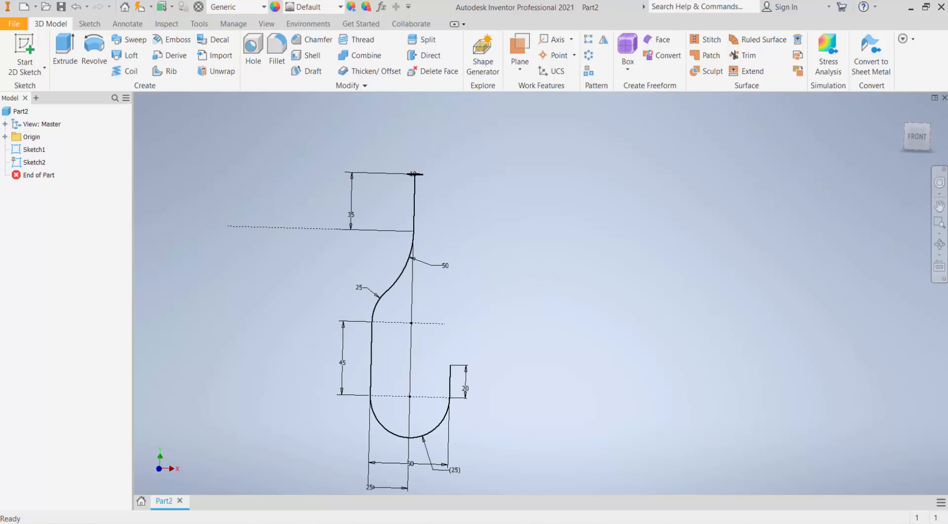
{"action": "key", "text": "alt+Tab"}
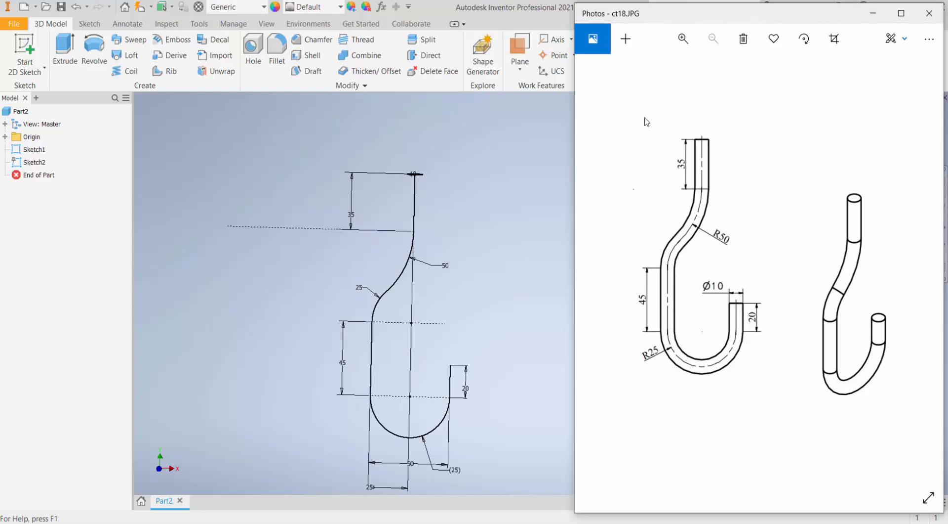
{"action": "left_click", "coordinate": [873, 14]}
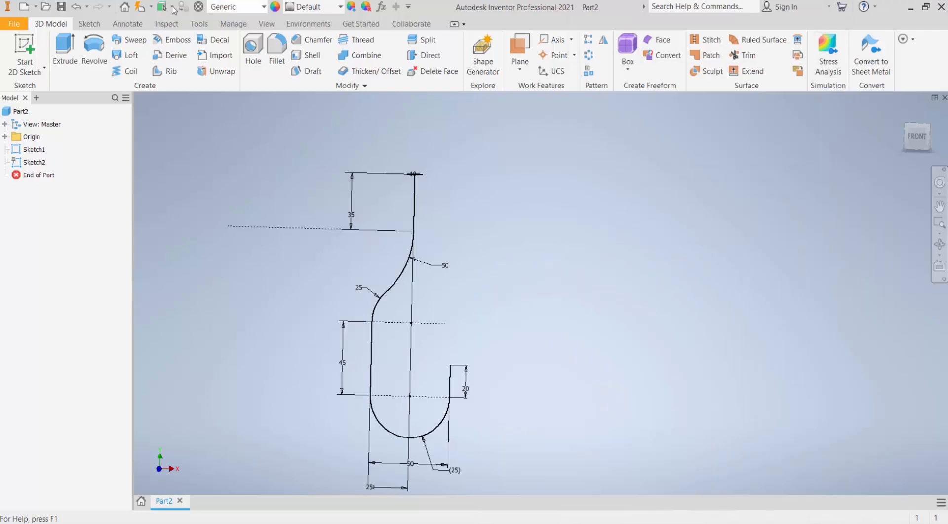
Step: Try to sweep the 10 mm circle along the hook path
{"action": "left_click", "coordinate": [121, 44]}
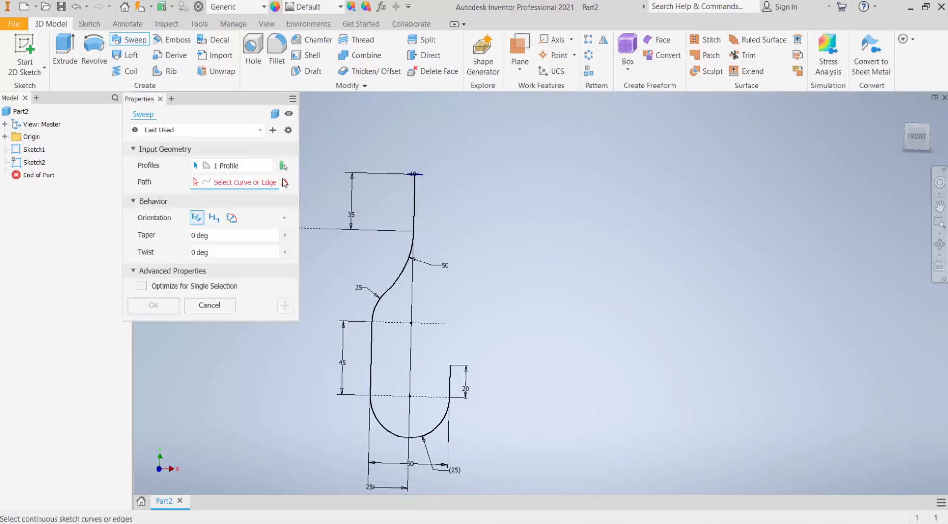
{"action": "scroll", "coordinate": [416, 197], "scroll_direction": "down", "scroll_amount": 3}
{"action": "middle_click_drag", "start_coordinate": [417, 200], "coordinate": [406, 237], "text": "shift"}
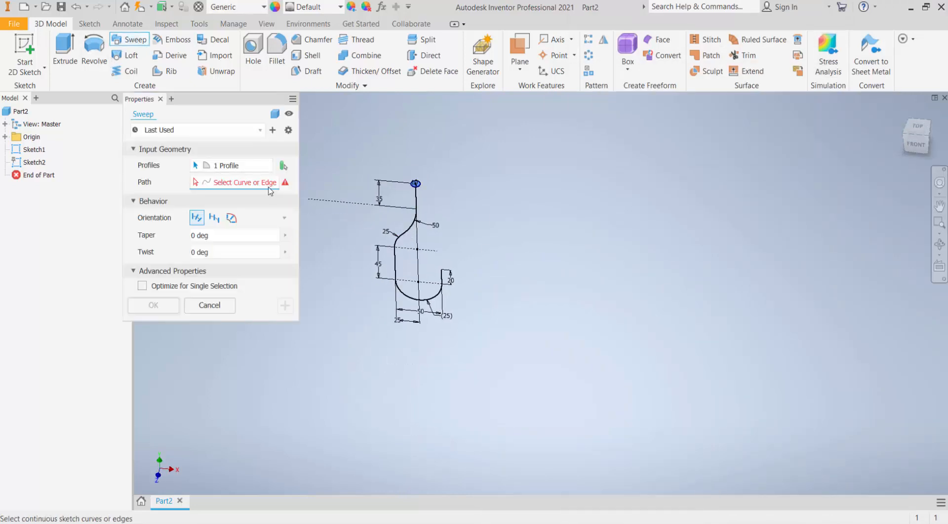
{"action": "left_click", "coordinate": [418, 207]}
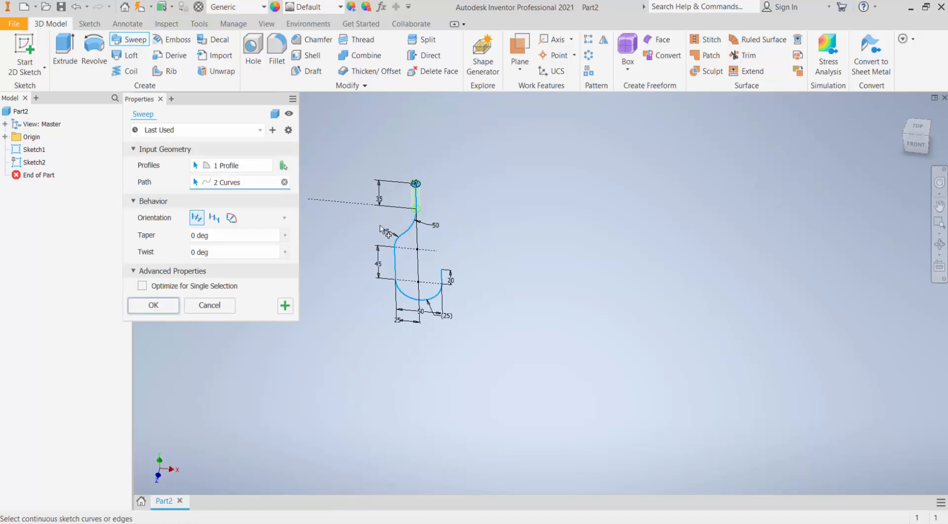
{"action": "scroll", "coordinate": [396, 229], "scroll_direction": "up", "scroll_amount": 2}
{"action": "scroll", "coordinate": [429, 211], "scroll_direction": "up", "scroll_amount": 4}
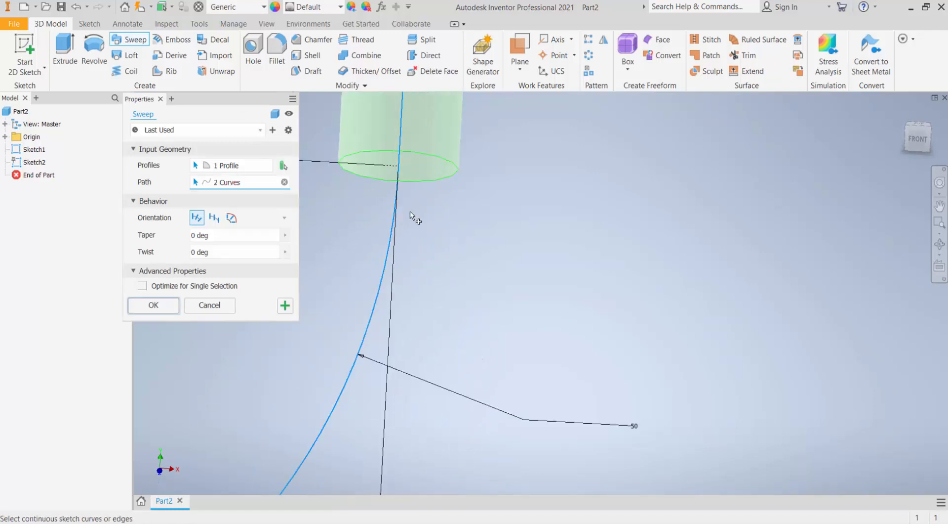
{"action": "scroll", "coordinate": [521, 250], "scroll_direction": "down", "scroll_amount": 3}
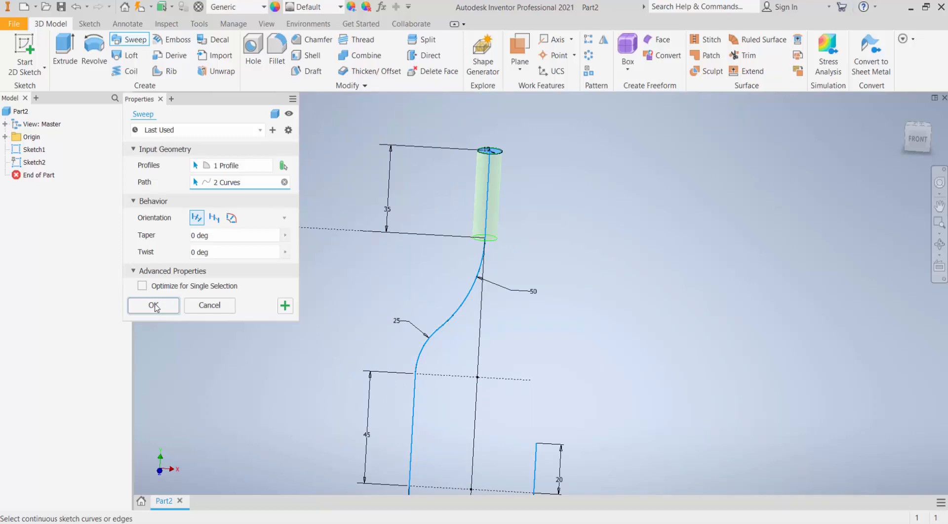
{"action": "scroll", "coordinate": [613, 214], "scroll_direction": "down", "scroll_amount": 3}
{"action": "key", "text": "Escape"}
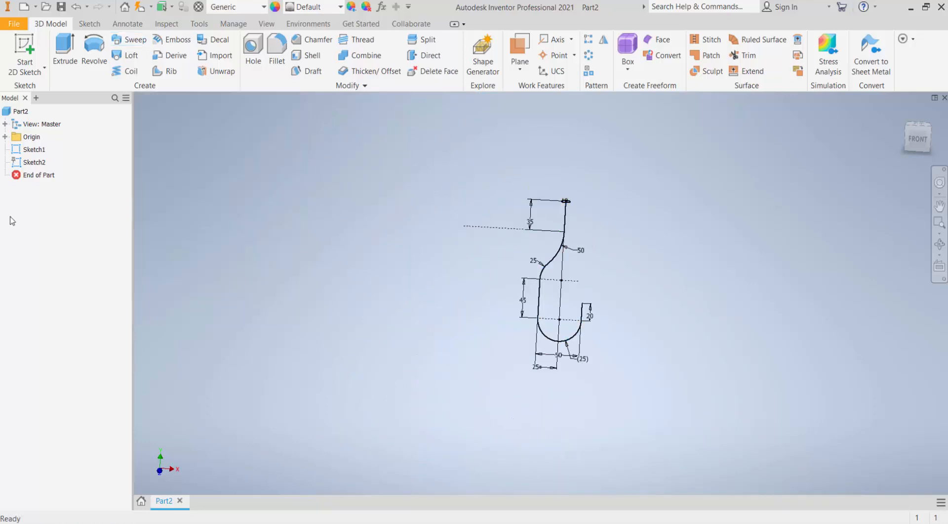
Step: Reopen the hook path sketch for editing and try to move the 50 mm arc near its upper end
{"action": "double_click", "coordinate": [34, 149]}
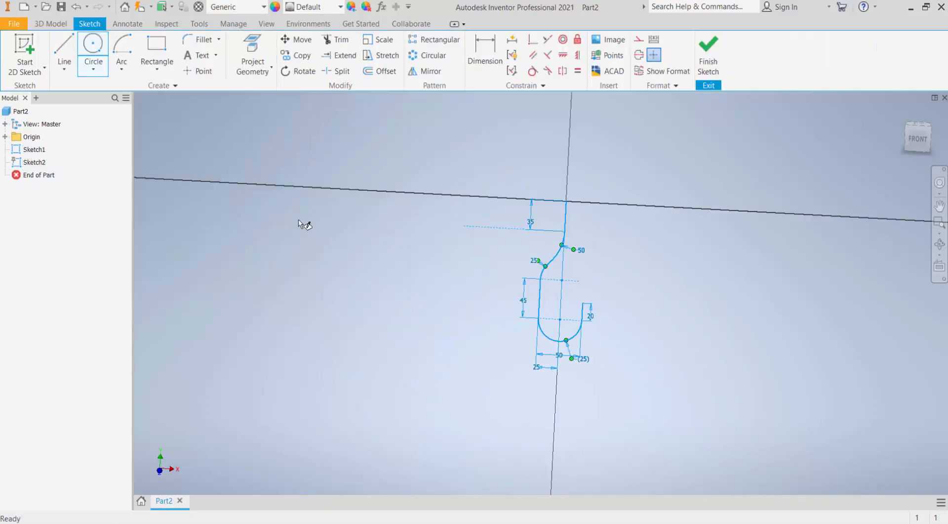
{"action": "scroll", "coordinate": [585, 243], "scroll_direction": "up", "scroll_amount": 6}
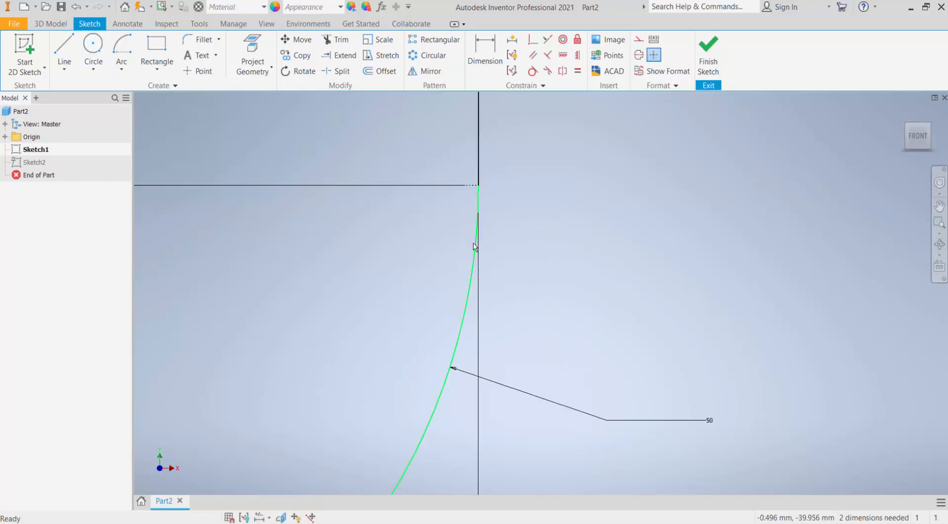
{"action": "left_click_drag", "start_coordinate": [474, 250], "coordinate": [473, 188]}
{"action": "scroll", "coordinate": [473, 186], "scroll_direction": "down", "scroll_amount": 2}
{"action": "scroll", "coordinate": [476, 170], "scroll_direction": "up", "scroll_amount": 5}
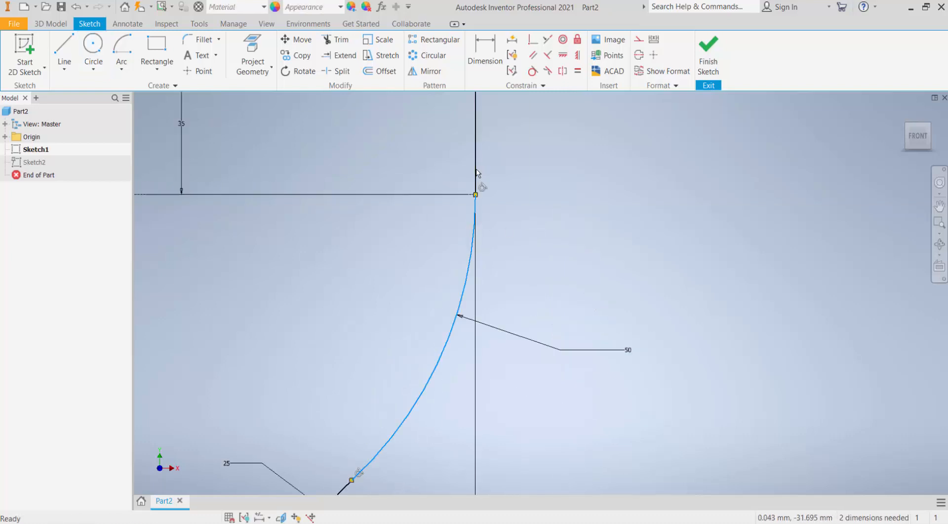
Step: Try to apply a tangent constraint between the upper 35 mm vertical line and the 50 mm arc
{"action": "left_click", "coordinate": [532, 72]}
{"action": "left_click", "coordinate": [475, 181]}
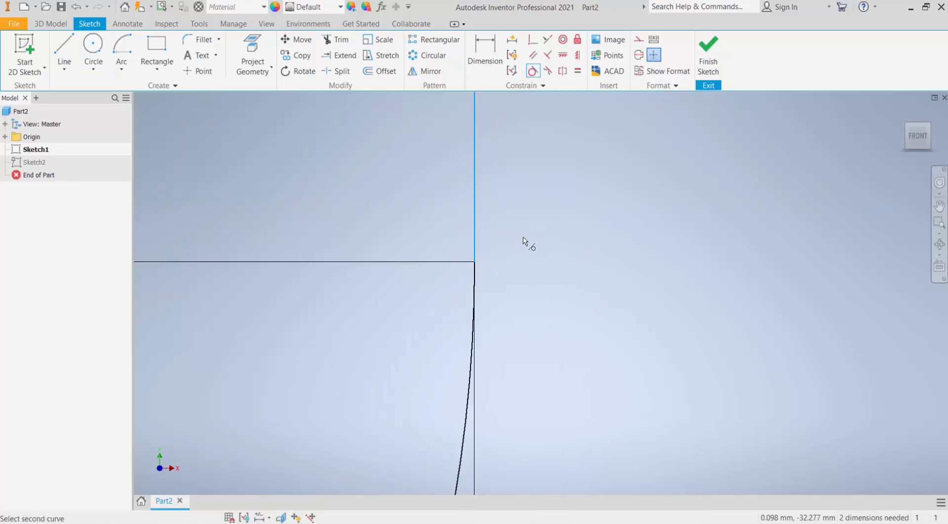
{"action": "left_click", "coordinate": [474, 355]}
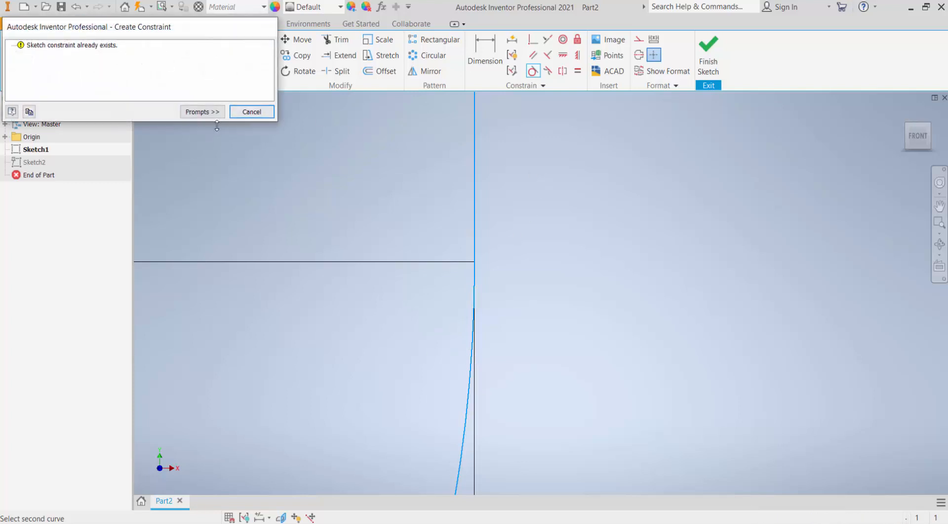
{"action": "left_click", "coordinate": [251, 111]}
{"action": "scroll", "coordinate": [475, 221], "scroll_direction": "down", "scroll_amount": 4}
{"action": "key", "text": "Escape"}
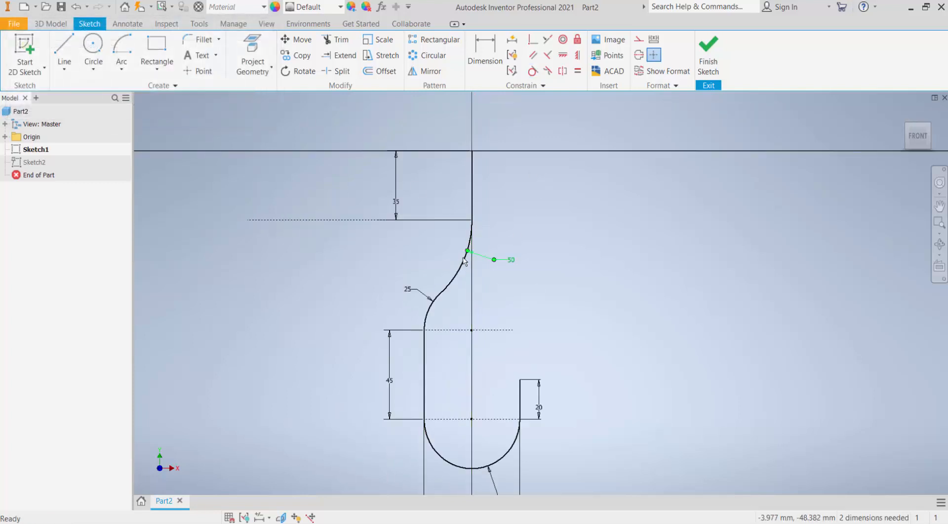
Step: Replace the 50 mm radius arc with a 100 mm diameter circle centred on the upper horizontal construction line
{"action": "left_click", "coordinate": [456, 267]}
{"action": "key", "text": "Delete"}
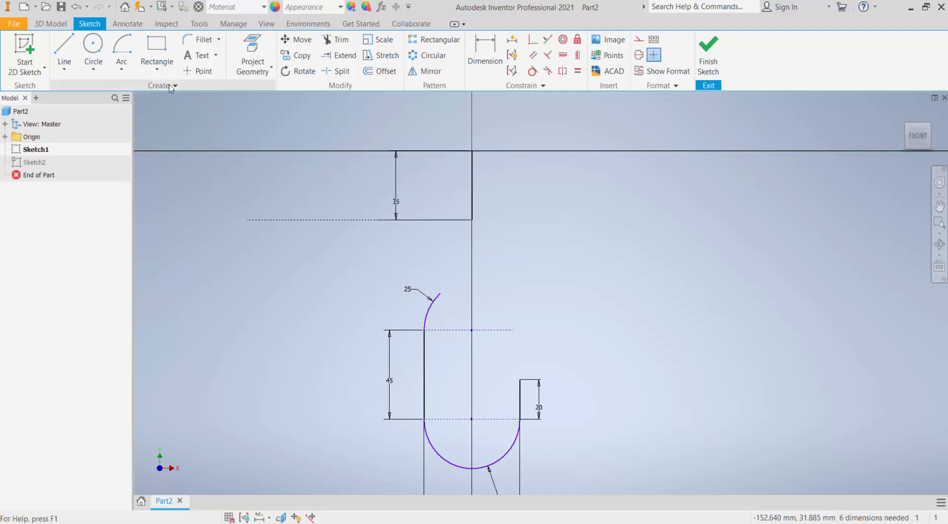
{"action": "left_click", "coordinate": [93, 49]}
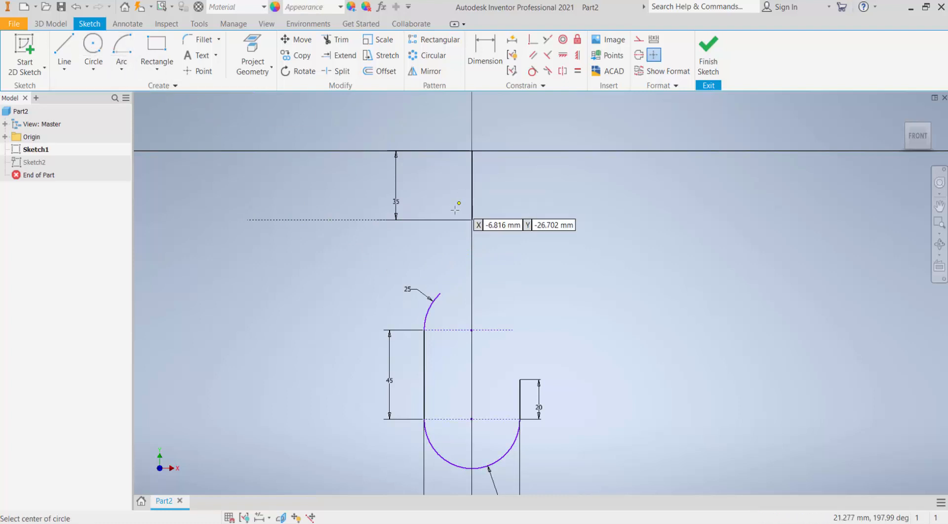
{"action": "left_click", "coordinate": [360, 219]}
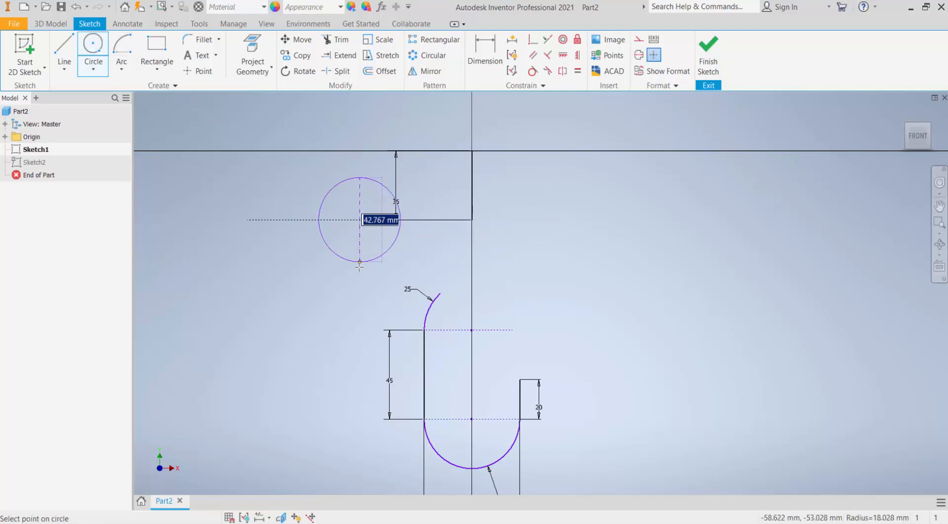
{"action": "type", "text": "100"}
{"action": "key", "text": "Return"}
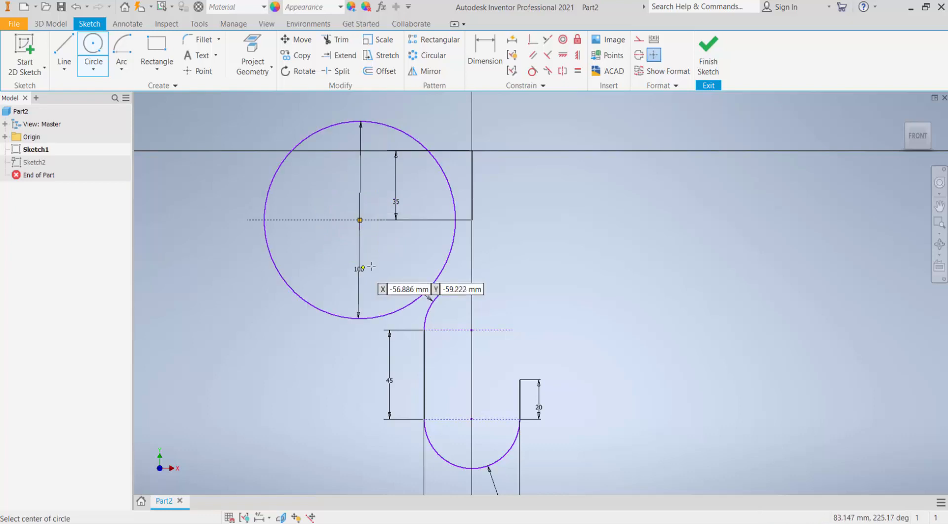
Step: Make the 100 mm circle tangent to the upper vertical line and to the 25 mm arc
{"action": "left_click", "coordinate": [532, 70]}
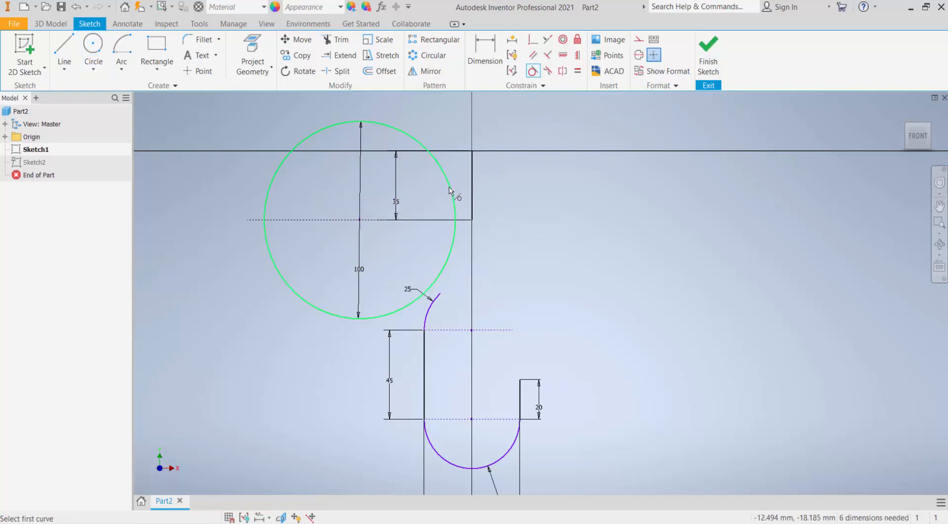
{"action": "left_click", "coordinate": [452, 196]}
{"action": "left_click", "coordinate": [473, 204]}
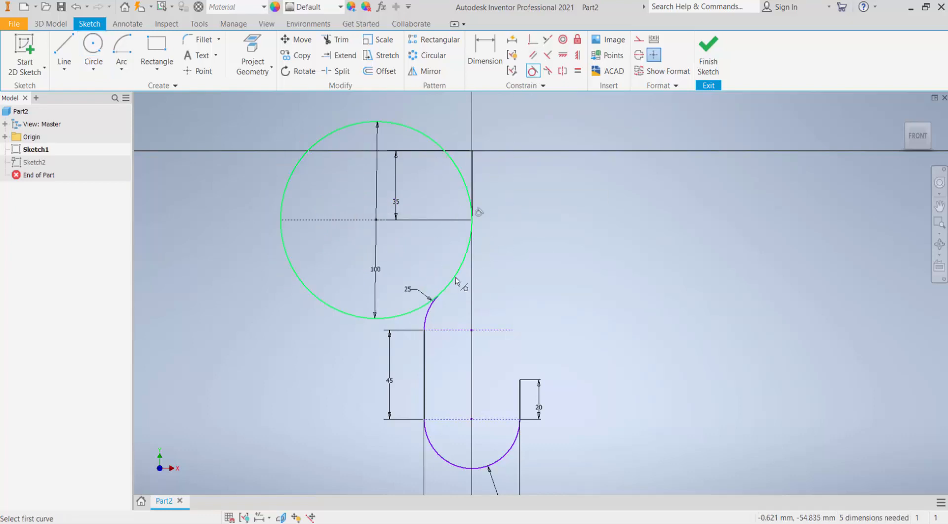
{"action": "left_click", "coordinate": [428, 310]}
{"action": "left_click", "coordinate": [388, 317]}
Step: Trim the excess curves so only the circle's connecting arc remains between the upper vertical line and the 25 mm arc
{"action": "scroll", "coordinate": [435, 299], "scroll_direction": "down", "scroll_amount": 5}
{"action": "scroll", "coordinate": [441, 295], "scroll_direction": "down", "scroll_amount": 2}
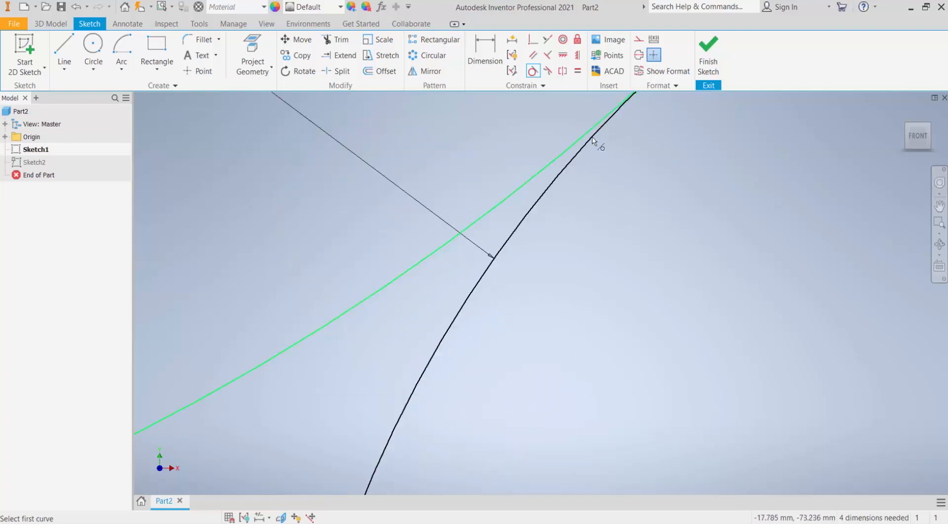
{"action": "scroll", "coordinate": [481, 264], "scroll_direction": "up", "scroll_amount": 5}
{"action": "scroll", "coordinate": [561, 182], "scroll_direction": "down", "scroll_amount": 3}
{"action": "left_click", "coordinate": [336, 42]}
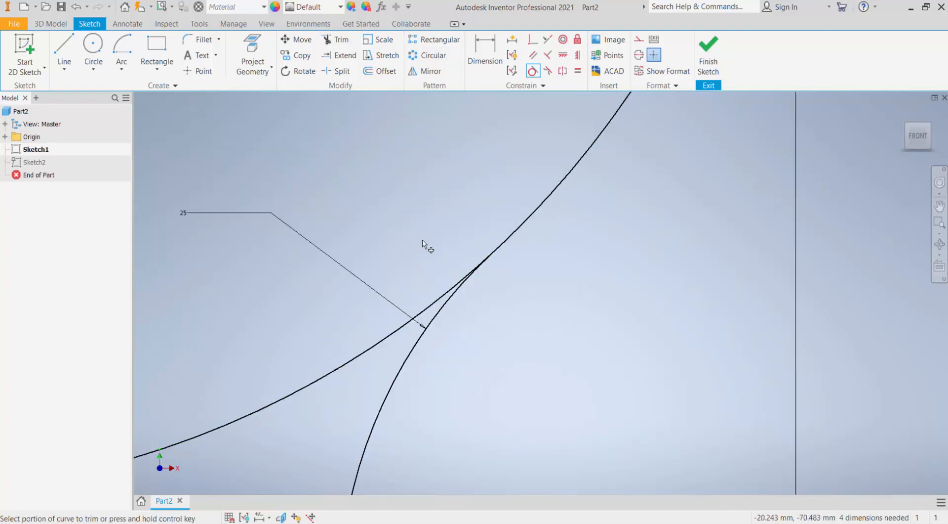
{"action": "left_click", "coordinate": [439, 303]}
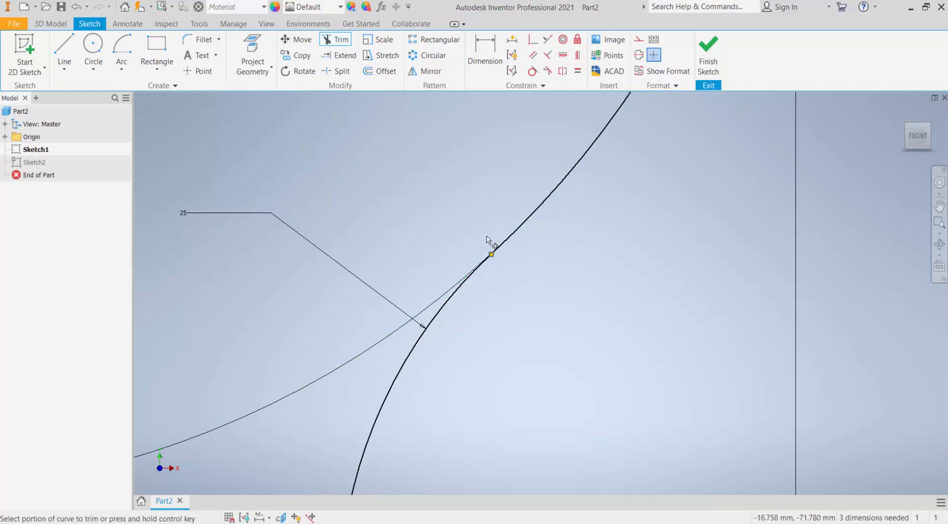
{"action": "scroll", "coordinate": [481, 345], "scroll_direction": "up", "scroll_amount": 3}
{"action": "scroll", "coordinate": [498, 264], "scroll_direction": "down", "scroll_amount": 2}
{"action": "left_click", "coordinate": [491, 268]}
{"action": "scroll", "coordinate": [396, 245], "scroll_direction": "up", "scroll_amount": 3}
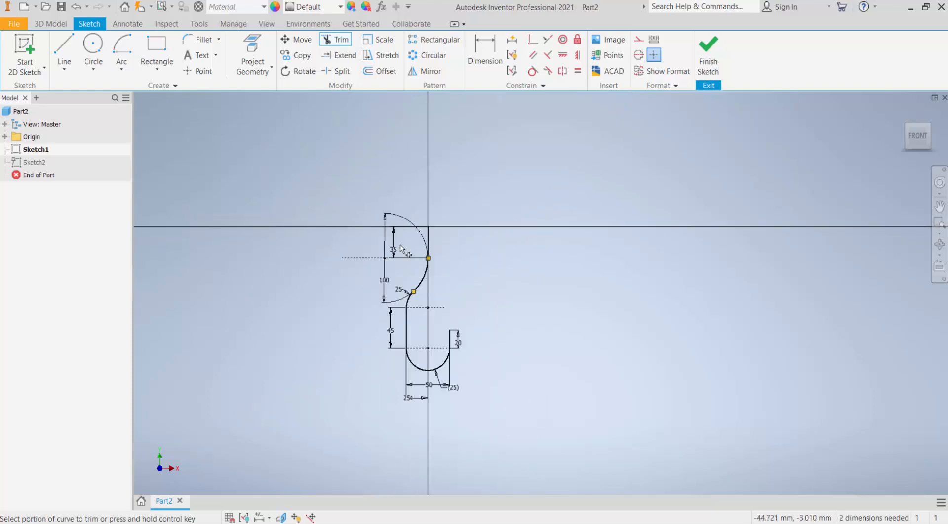
{"action": "scroll", "coordinate": [411, 291], "scroll_direction": "down", "scroll_amount": 6}
{"action": "scroll", "coordinate": [487, 126], "scroll_direction": "down", "scroll_amount": 4}
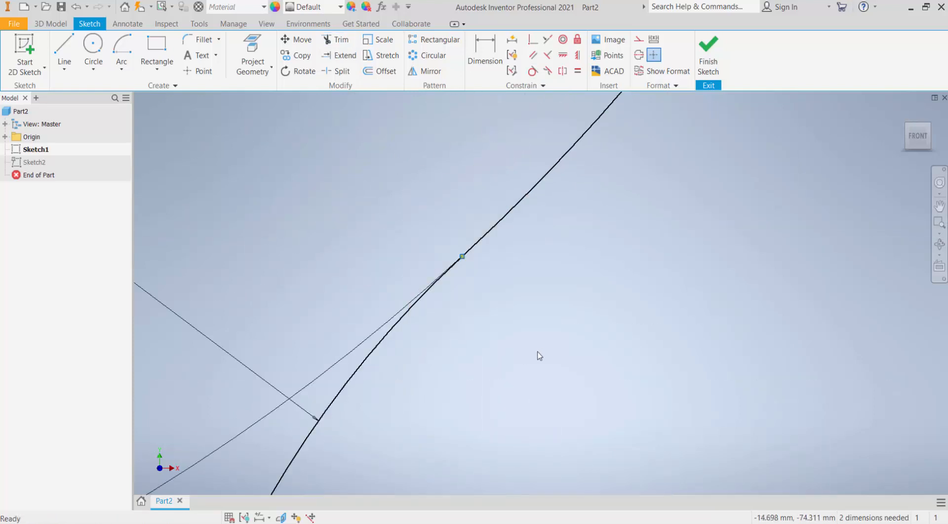
{"action": "scroll", "coordinate": [408, 423], "scroll_direction": "down", "scroll_amount": 4}
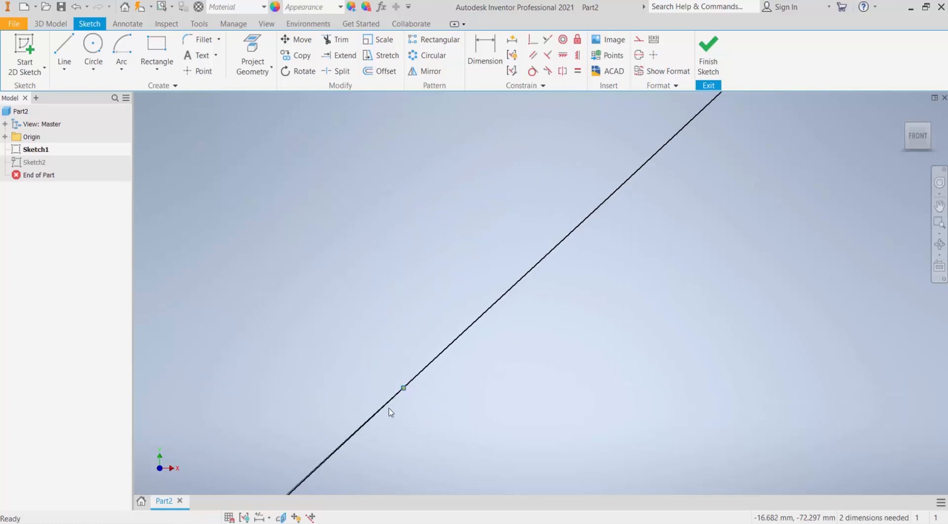
{"action": "scroll", "coordinate": [464, 311], "scroll_direction": "up", "scroll_amount": 10}
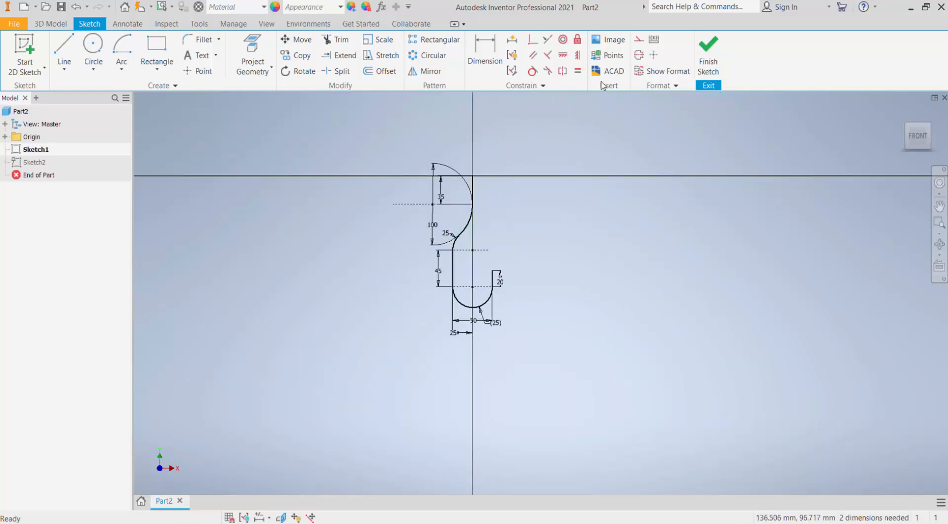
Step: Finish the path sketch and sweep the 10 mm circle along the full hook centreline as a solid body
{"action": "left_click", "coordinate": [707, 49]}
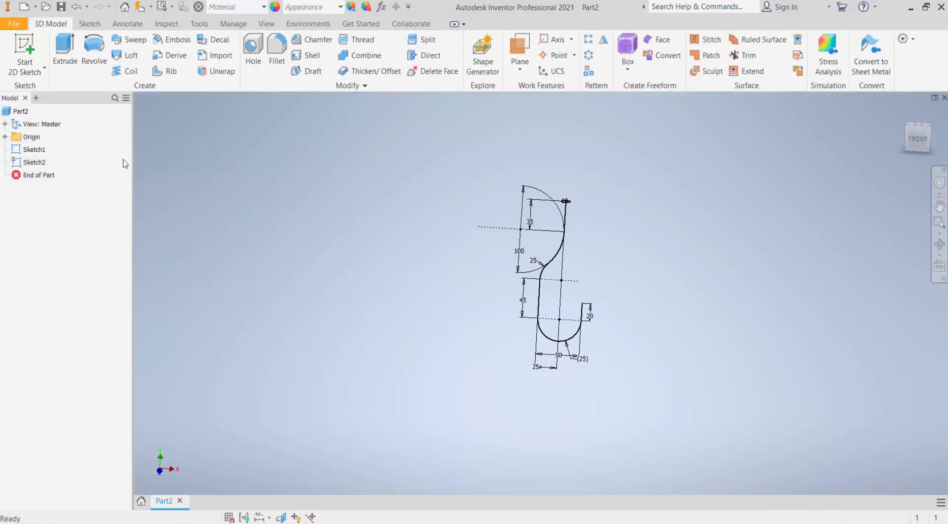
{"action": "left_click", "coordinate": [130, 40]}
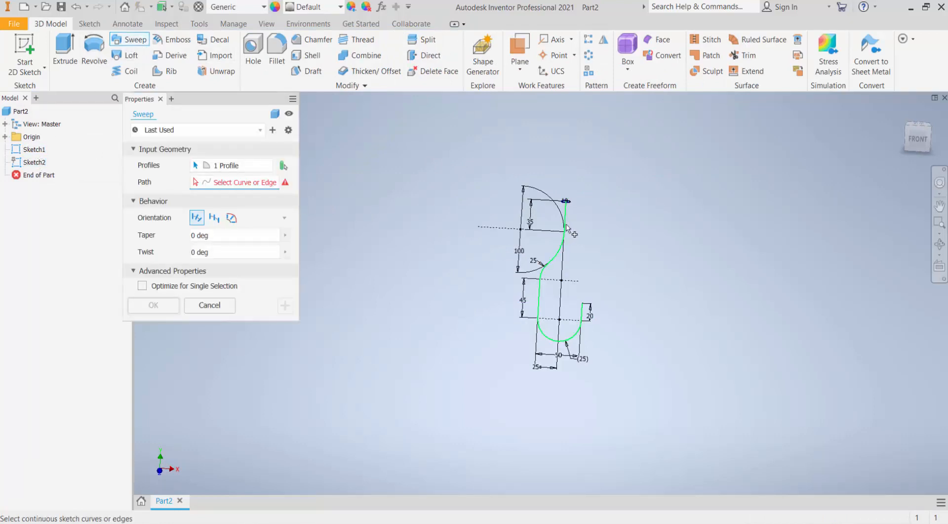
{"action": "left_click", "coordinate": [545, 264]}
{"action": "scroll", "coordinate": [560, 291], "scroll_direction": "up", "scroll_amount": 5}
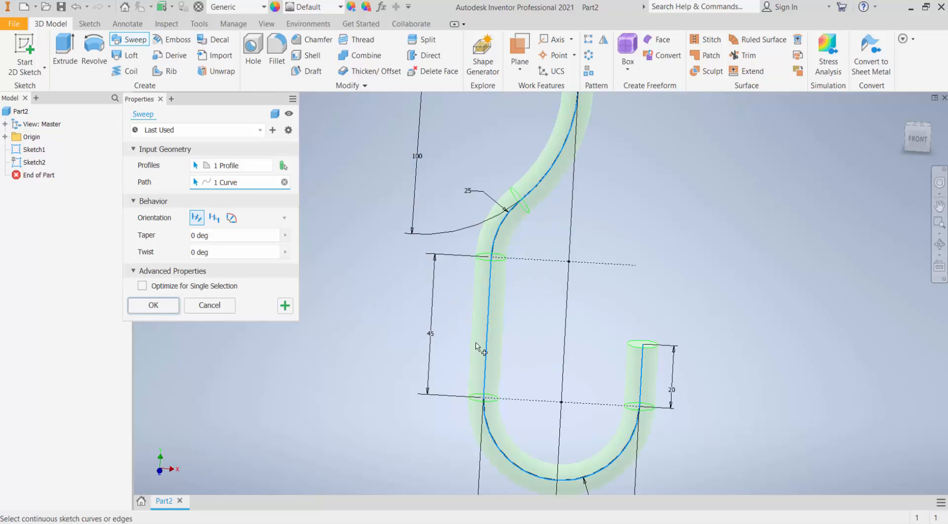
{"action": "scroll", "coordinate": [438, 345], "scroll_direction": "down", "scroll_amount": 4}
{"action": "left_click", "coordinate": [154, 306]}
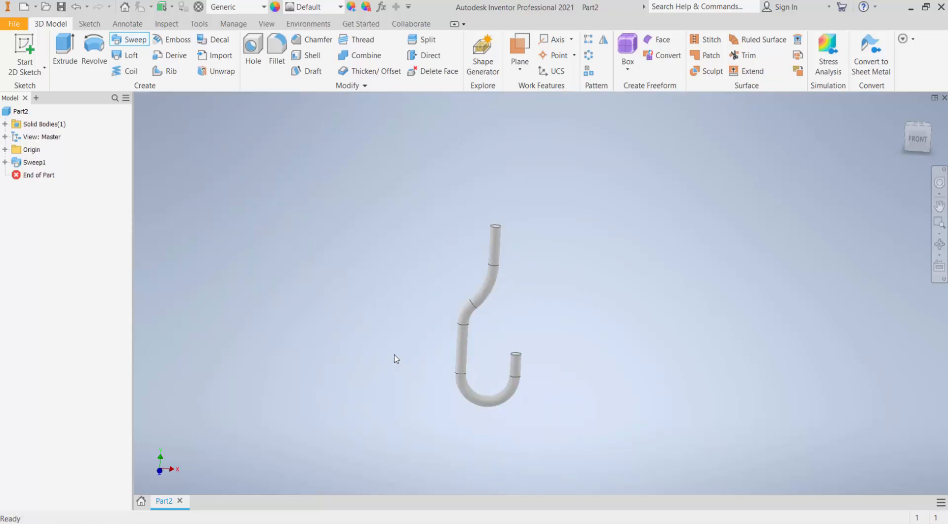
Step: Examine the swept hook from an angle, then switch to Photos to compare it with the reference drawing ct18.JPG
{"action": "middle_click_drag", "start_coordinate": [393, 355], "coordinate": [442, 347], "text": "shift"}
{"action": "scroll", "coordinate": [474, 341], "scroll_direction": "up", "scroll_amount": 3}
{"action": "scroll", "coordinate": [485, 341], "scroll_direction": "down", "scroll_amount": 4}
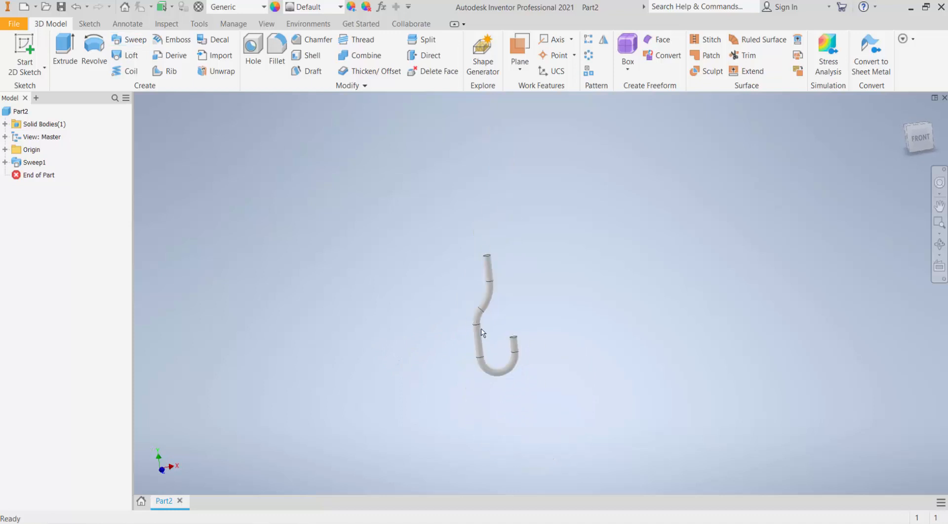
{"action": "scroll", "coordinate": [496, 327], "scroll_direction": "up", "scroll_amount": 3}
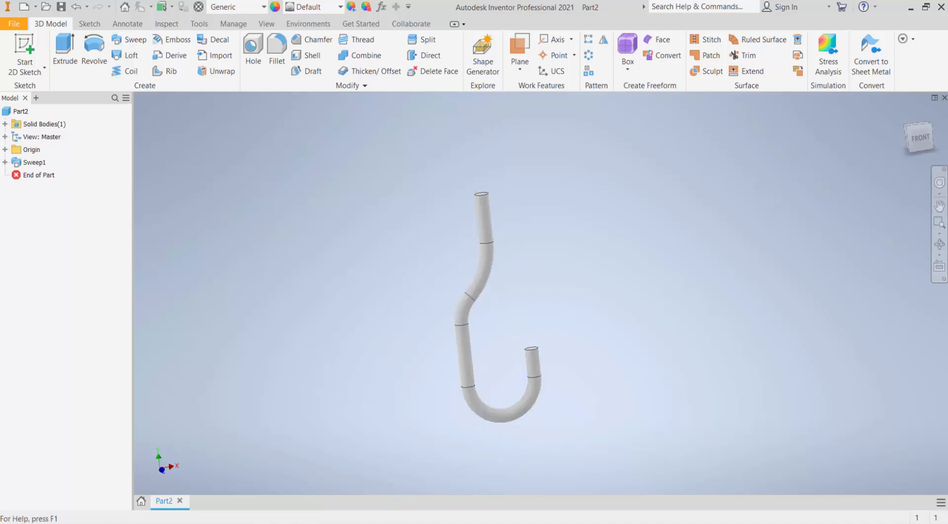
{"action": "key", "text": "alt+Tab"}
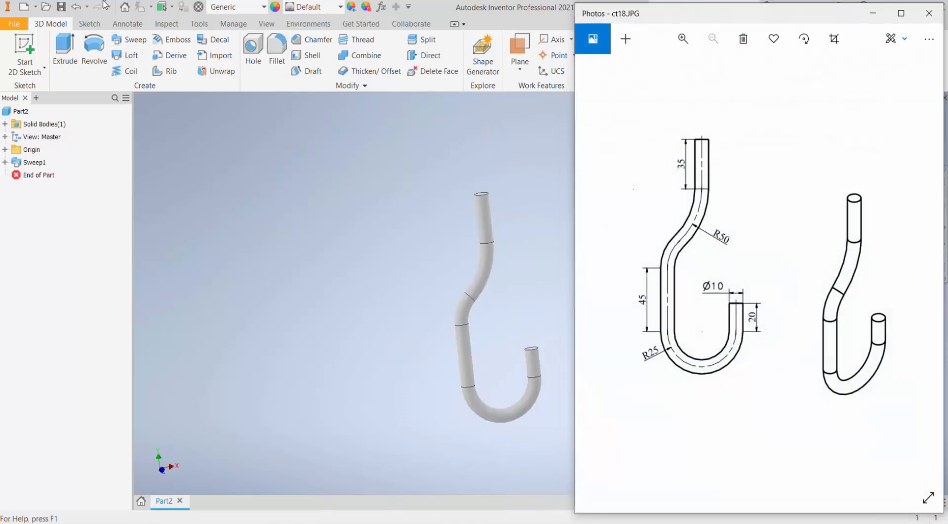